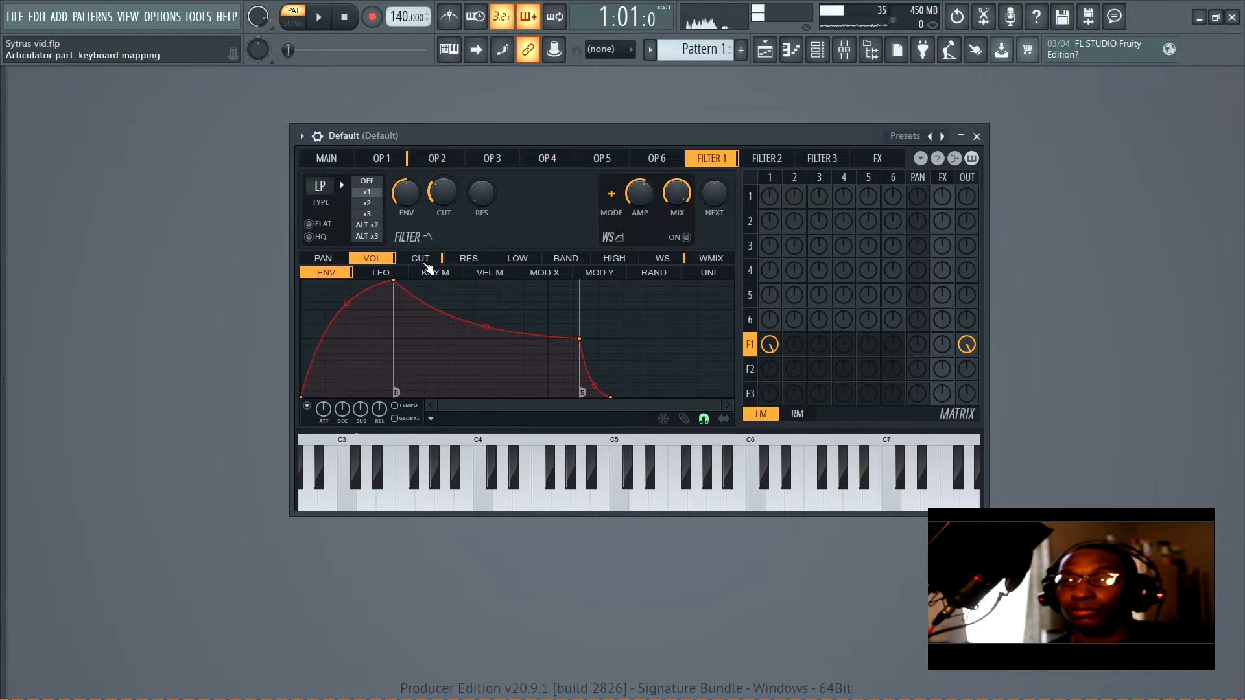
# - Change Filter 1's type to Chocolate state variable and adjust its cutoff frequency to about 53%
pyautogui.click(330, 194)
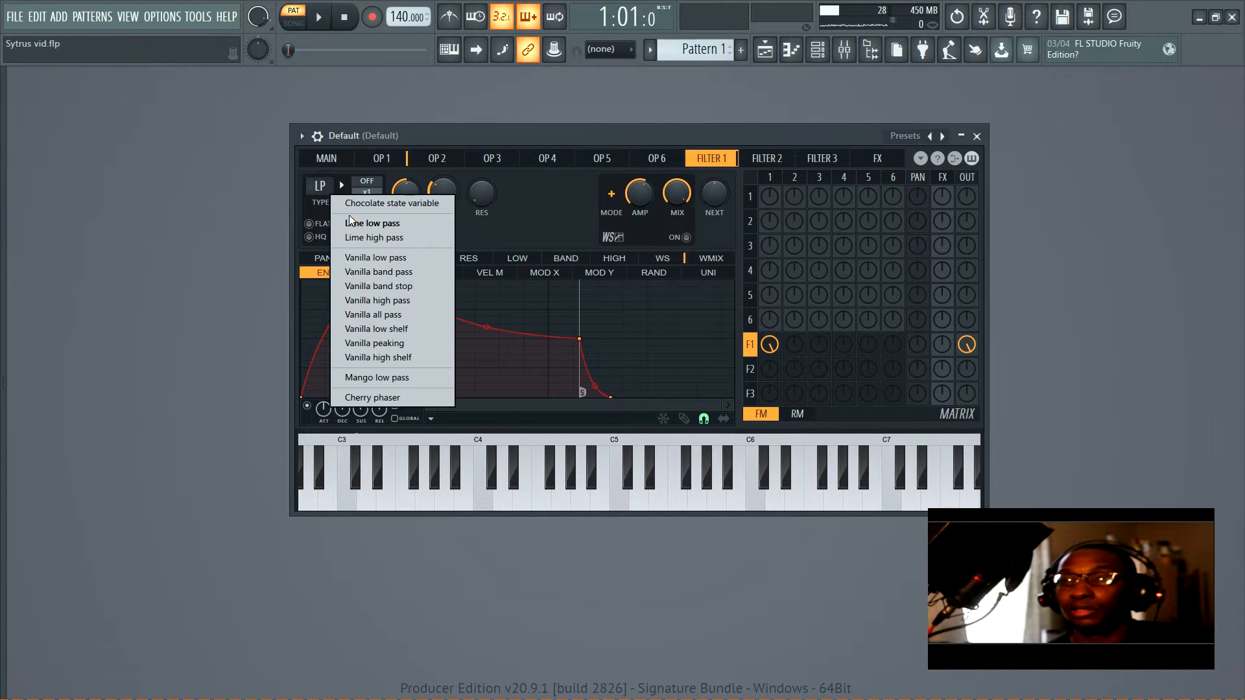
pyautogui.click(337, 204)
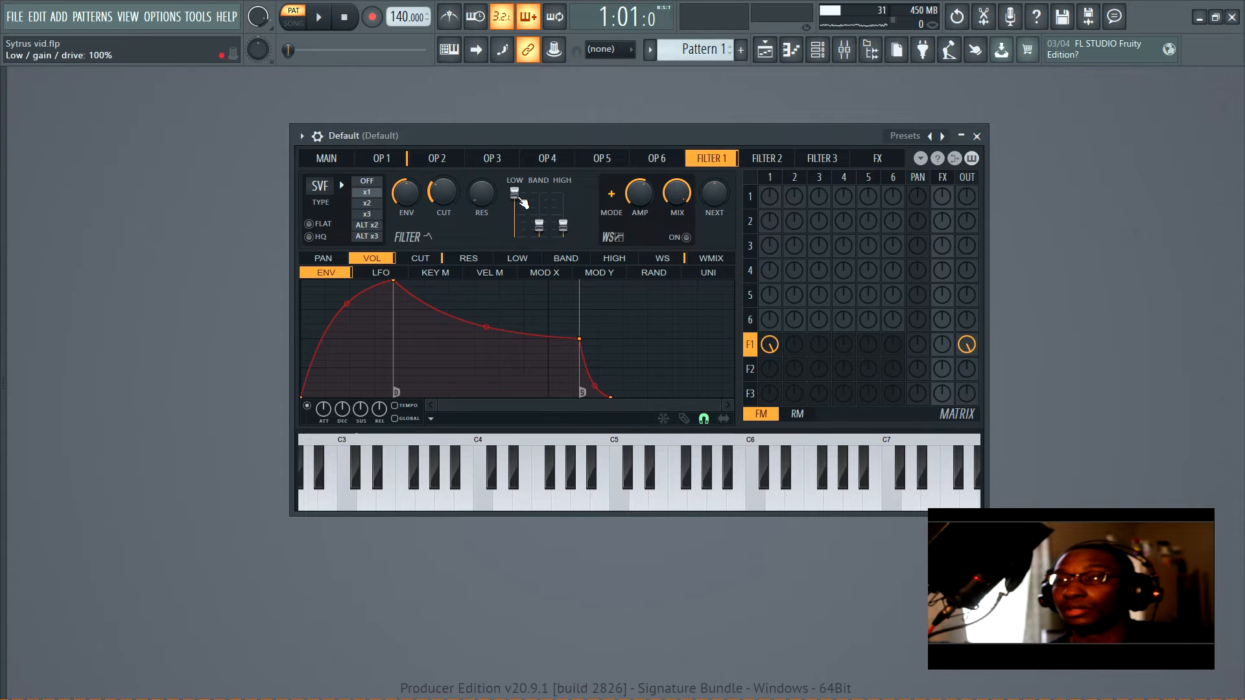
pyautogui.moveTo(442, 192)
pyautogui.mouseDown()
pyautogui.moveTo(442, 175)
pyautogui.moveTo(443, 213)
pyautogui.mouseUp()
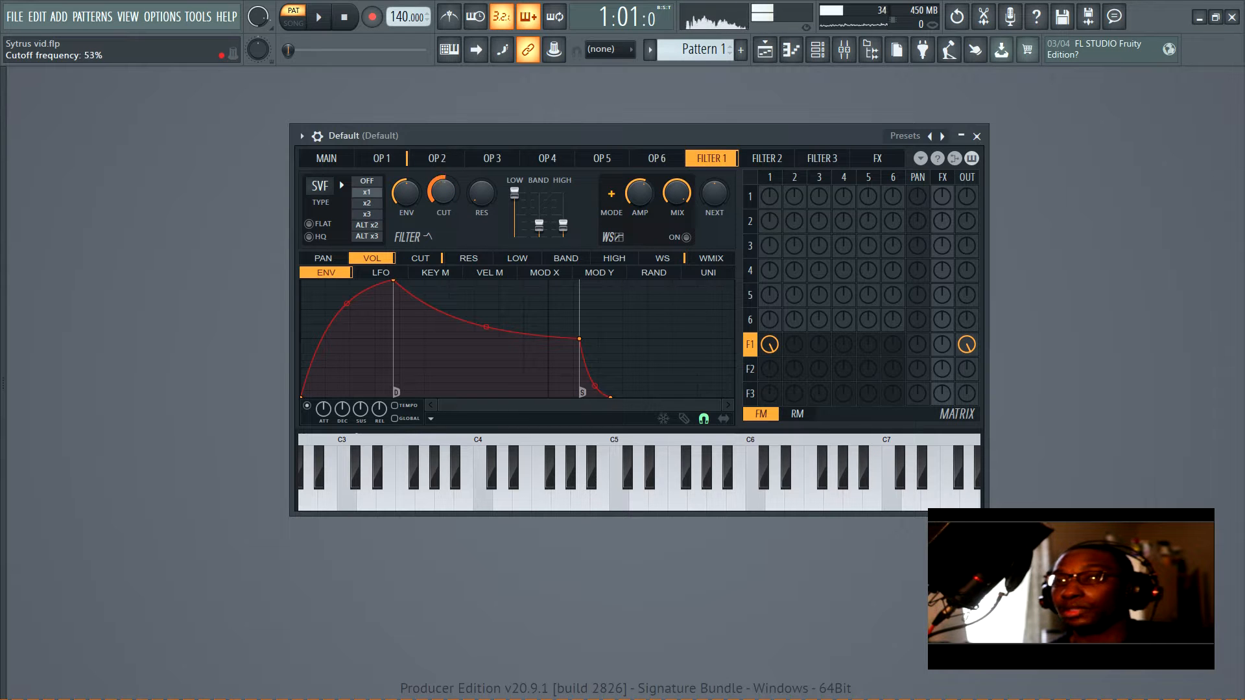
pyautogui.moveTo(443, 192); pyautogui.dragTo(443, 206)
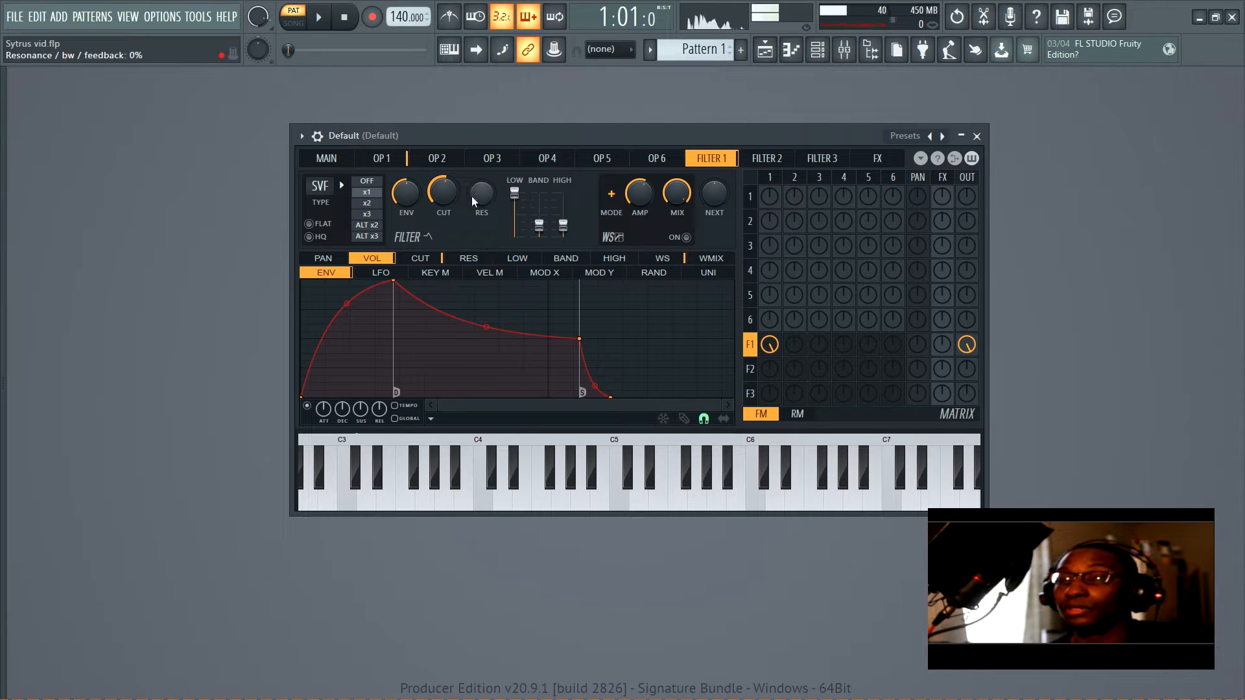
# - Raise Filter 1's resonance to about 19% and set its cutoff frequency to about 51%
pyautogui.moveTo(488, 205); pyautogui.dragTo(488, 196)
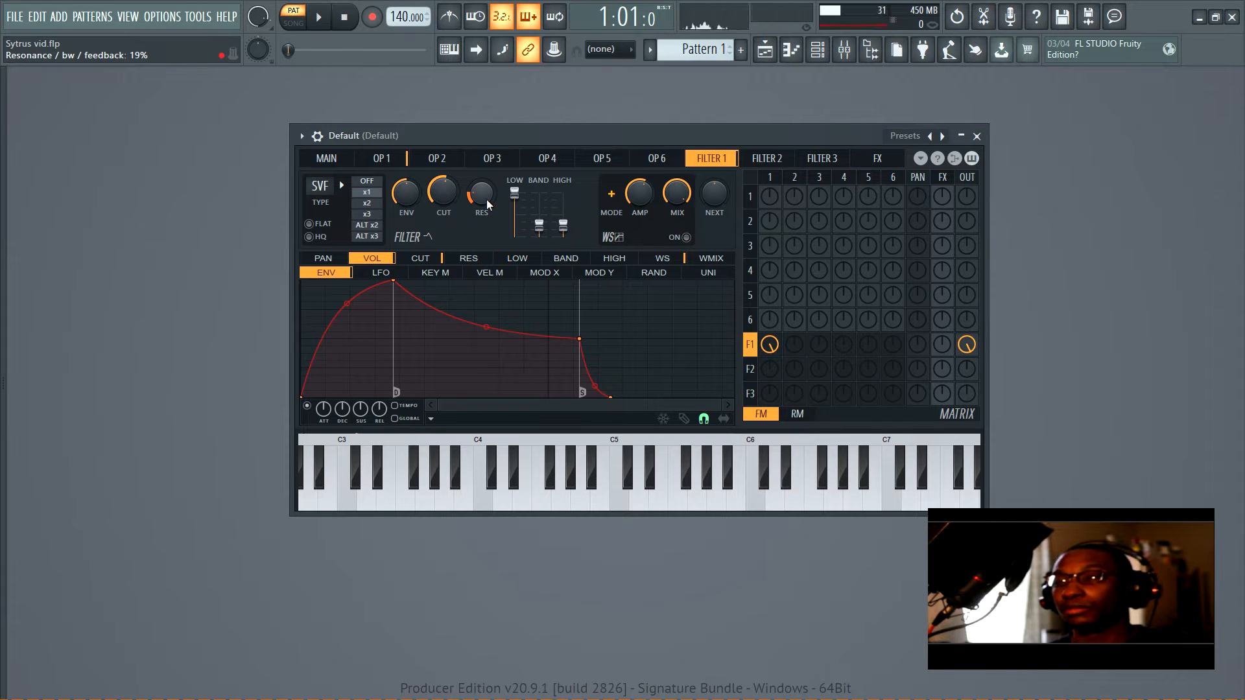
pyautogui.moveTo(443, 192); pyautogui.dragTo(444, 178)
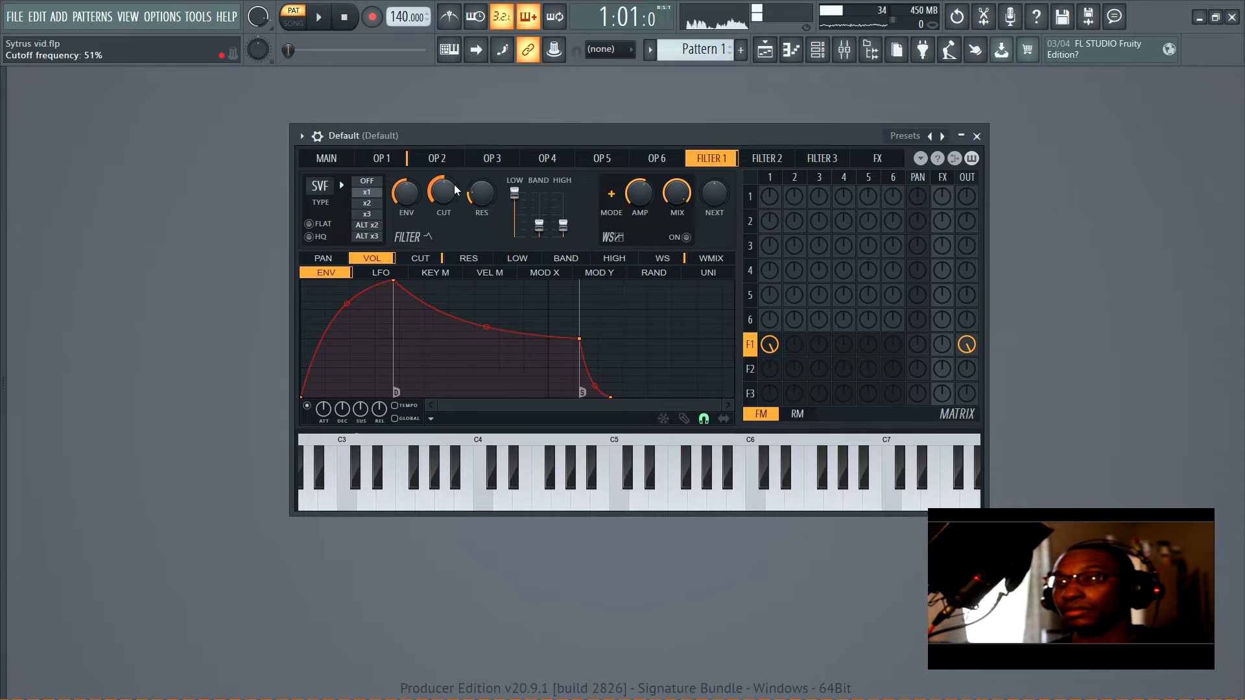
pyautogui.moveTo(483, 205); pyautogui.dragTo(483, 205)
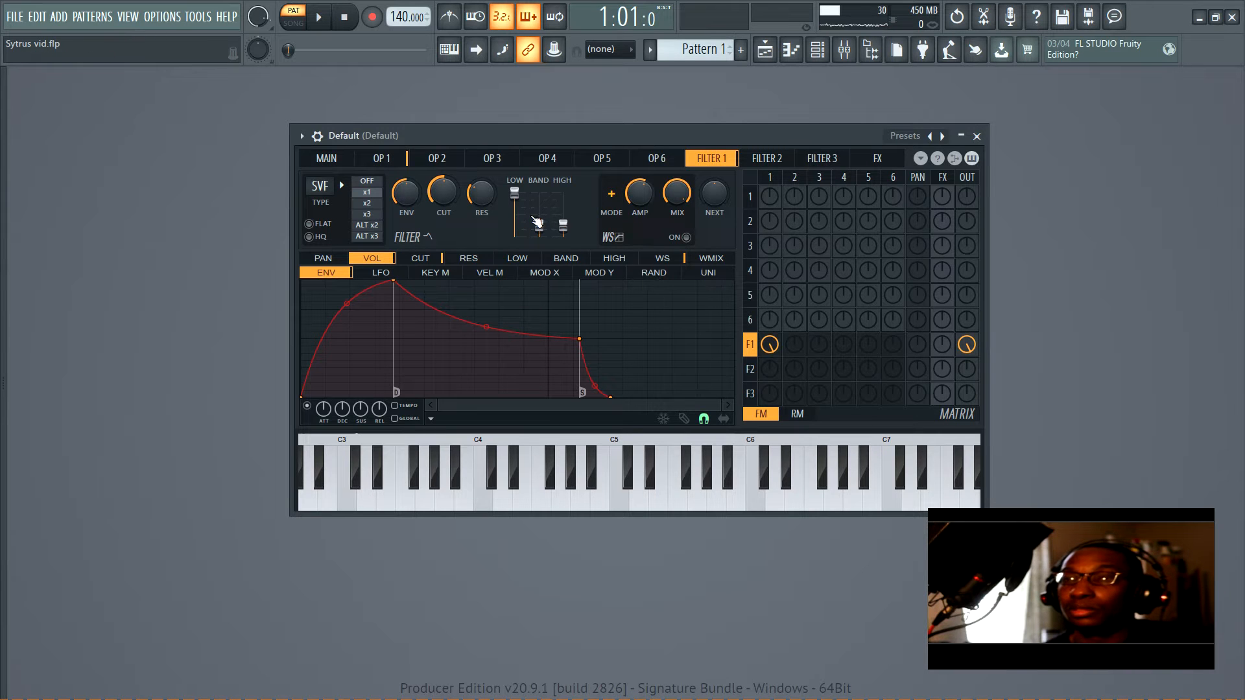
# - Vary Filter 1's band and high levels, finishing with low, band and high all at 0%
pyautogui.moveTo(539, 225); pyautogui.dragTo(538, 221)
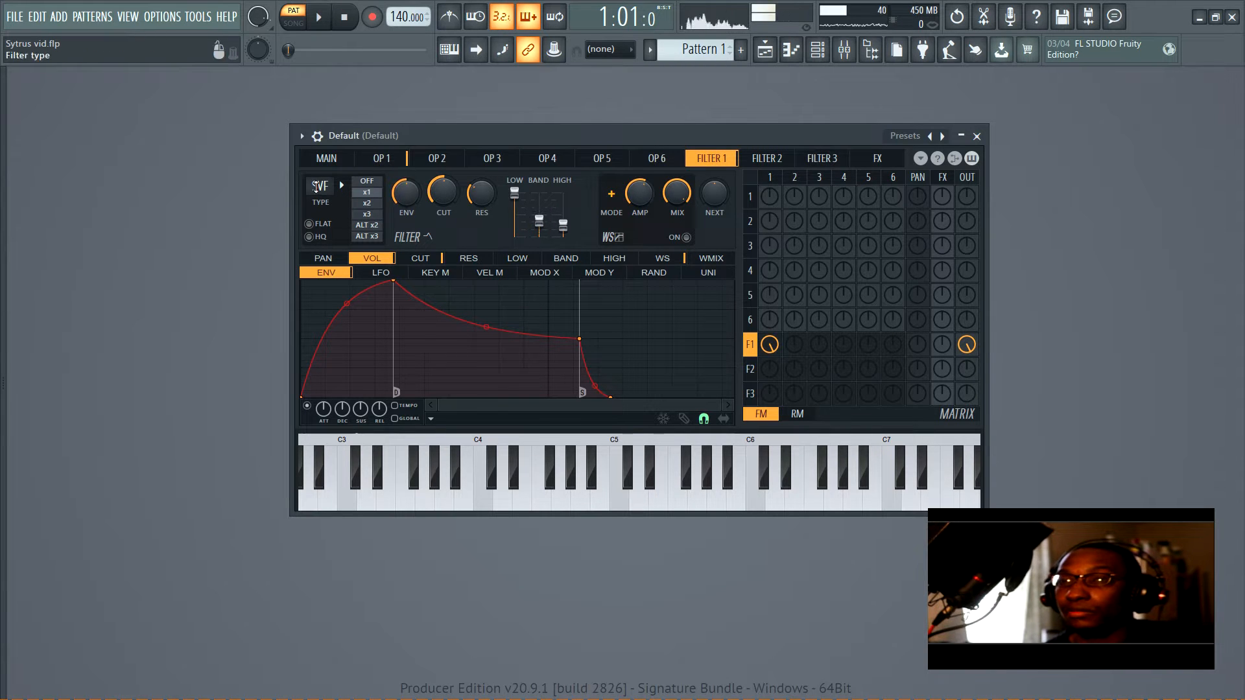
pyautogui.moveTo(563, 225); pyautogui.dragTo(563, 215)
pyautogui.keyDown('alt'); pyautogui.click(567, 215); pyautogui.keyUp('alt')
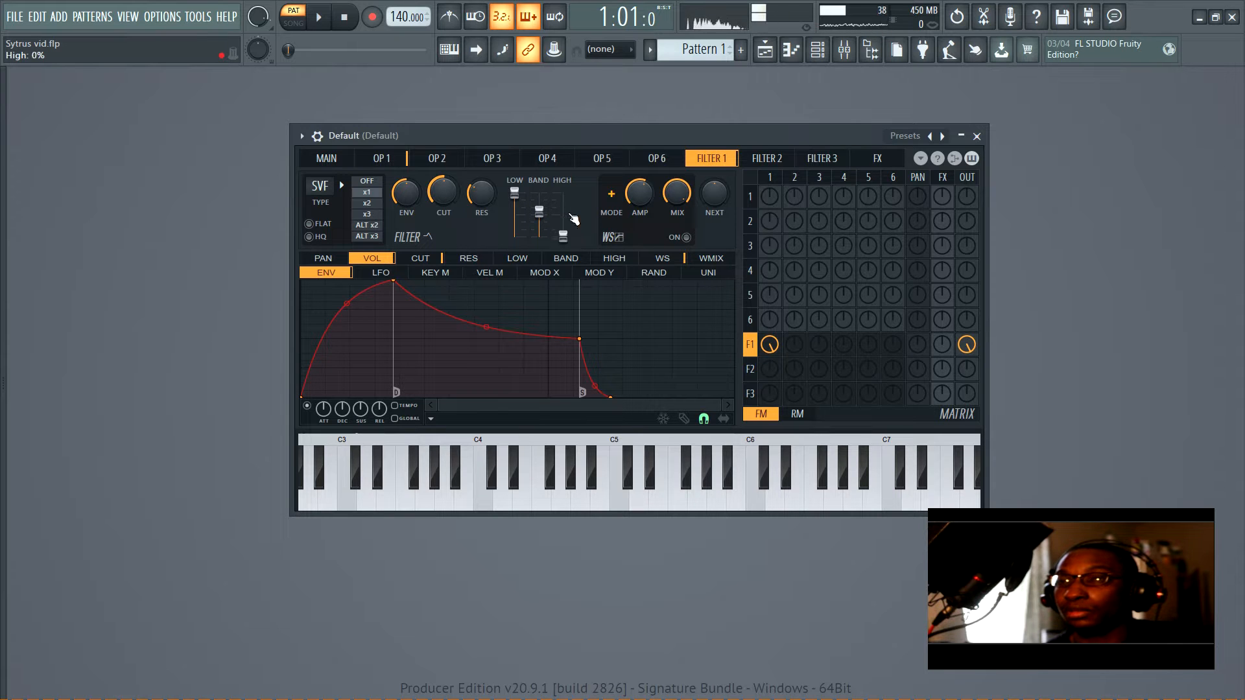
pyautogui.keyDown('alt'); pyautogui.click(541, 210); pyautogui.keyUp('alt')
pyautogui.keyDown('alt'); pyautogui.click(516, 194); pyautogui.keyUp('alt')
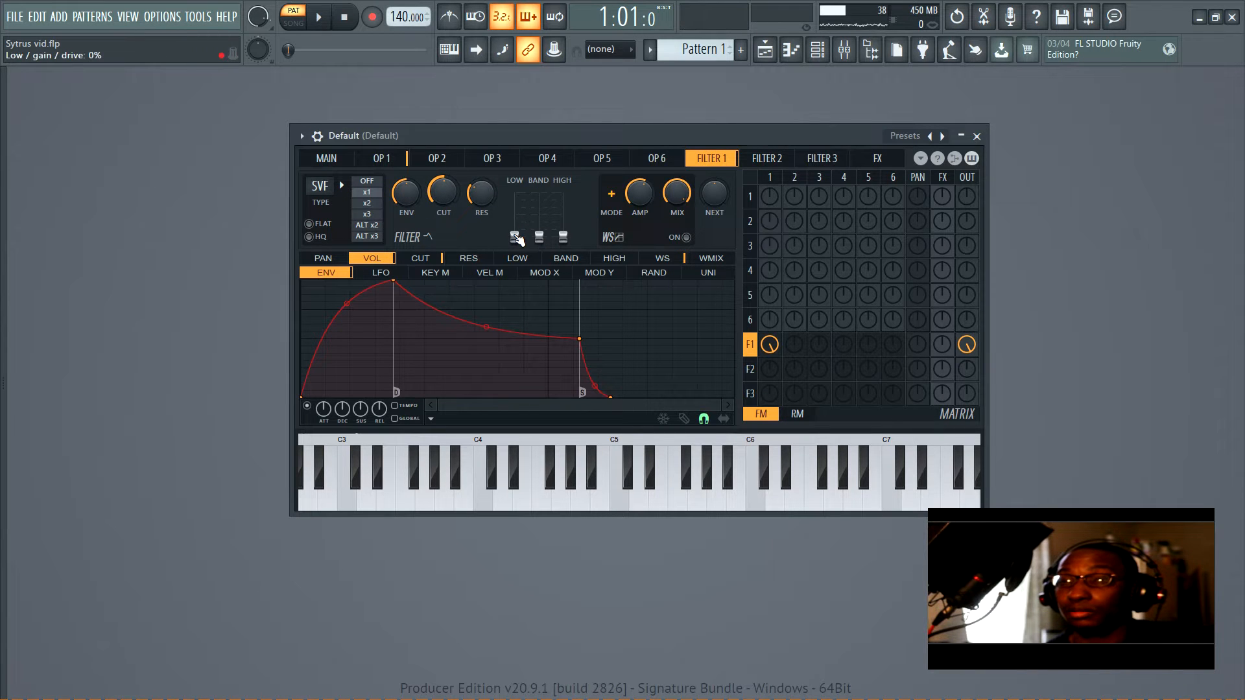
# - Load Fruity Filter into effect slot 3 of the Default mixer track and close the mixer
pyautogui.click(844, 49)
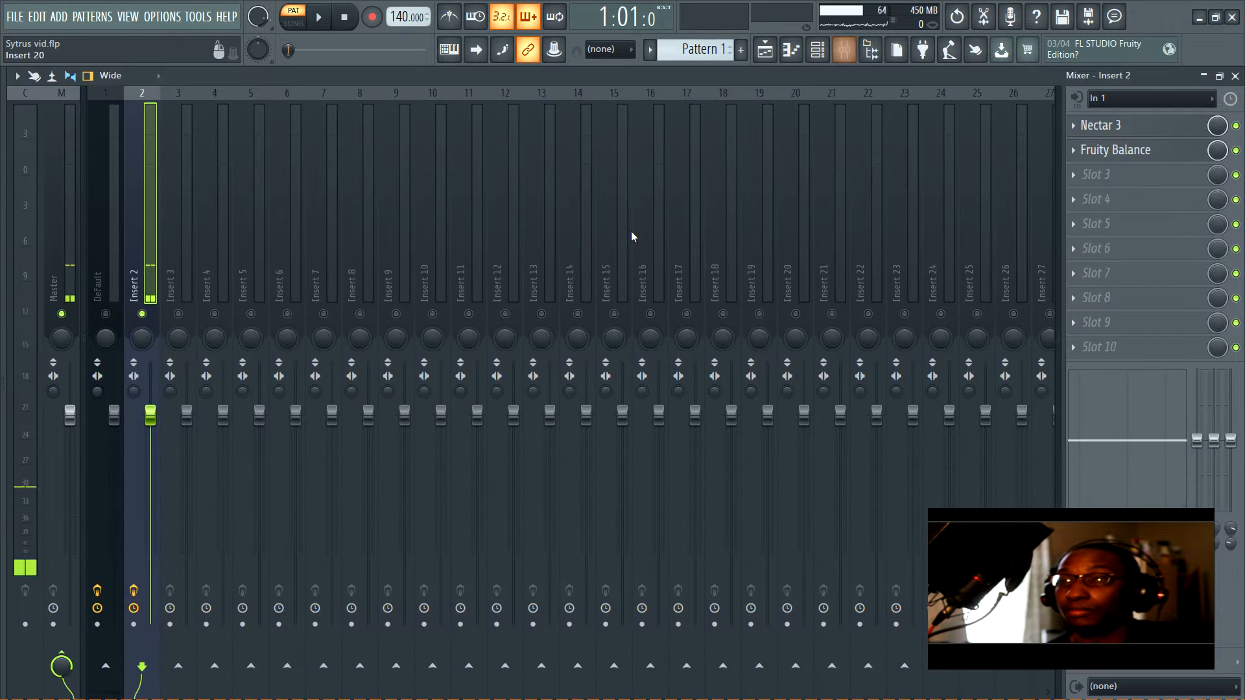
pyautogui.click(103, 172)
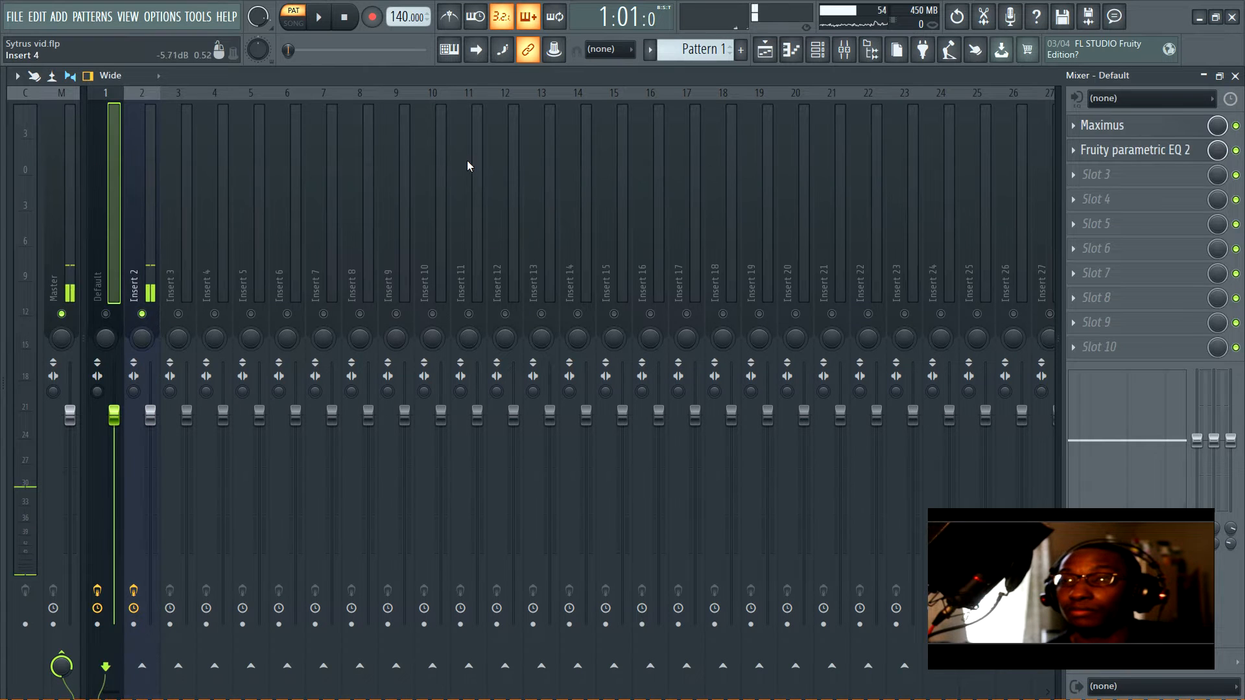
pyautogui.click(1076, 179)
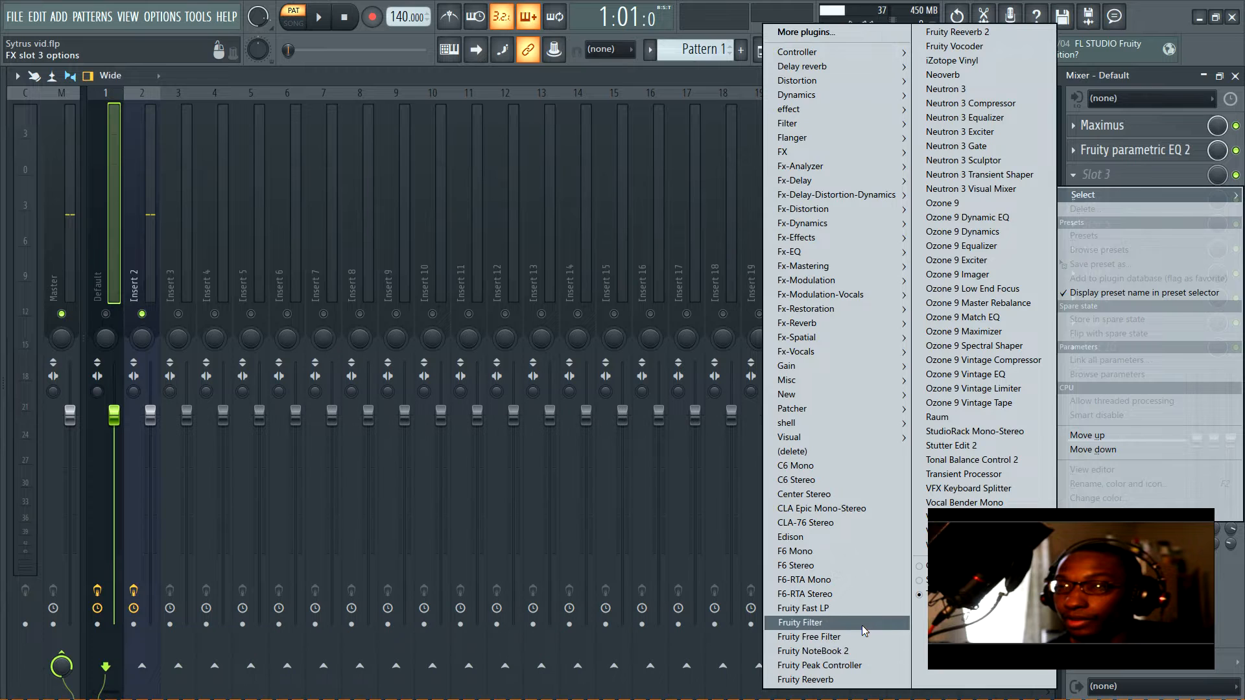
pyautogui.click(800, 622)
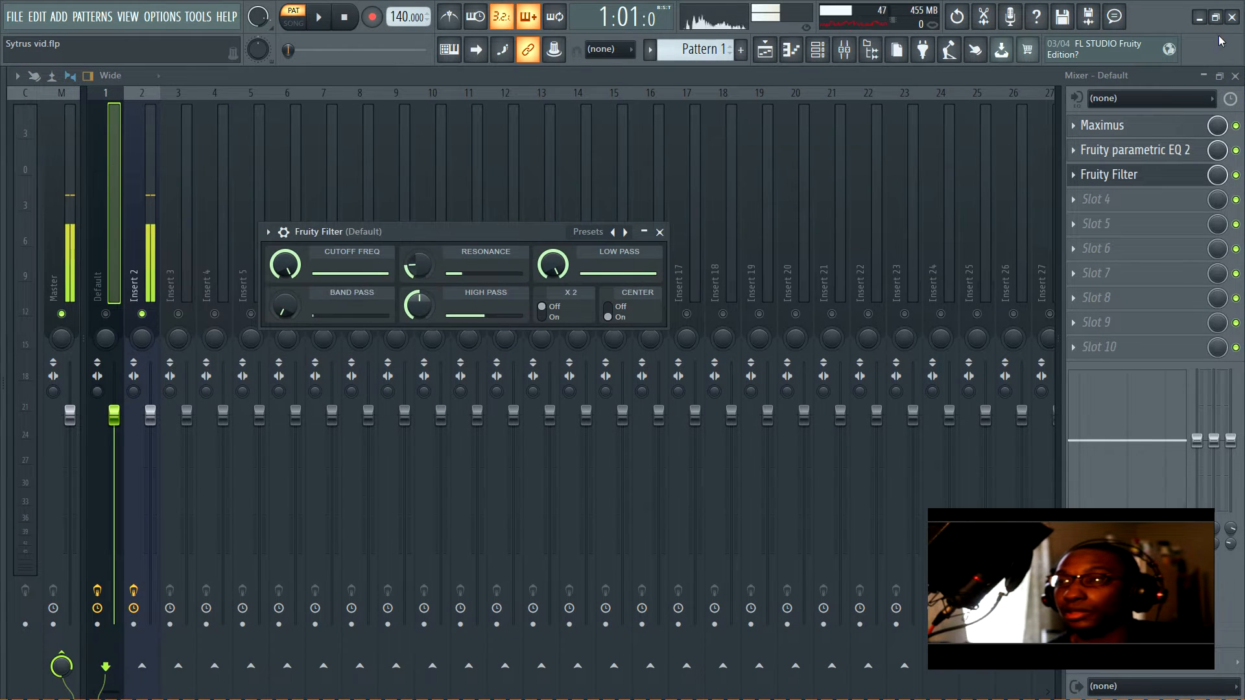
pyautogui.click(1235, 77)
# - Raise Fruity Filter's band pass, lower its low pass to just over half, and slightly raise its high pass
pyautogui.moveTo(482, 231); pyautogui.dragTo(792, 257)
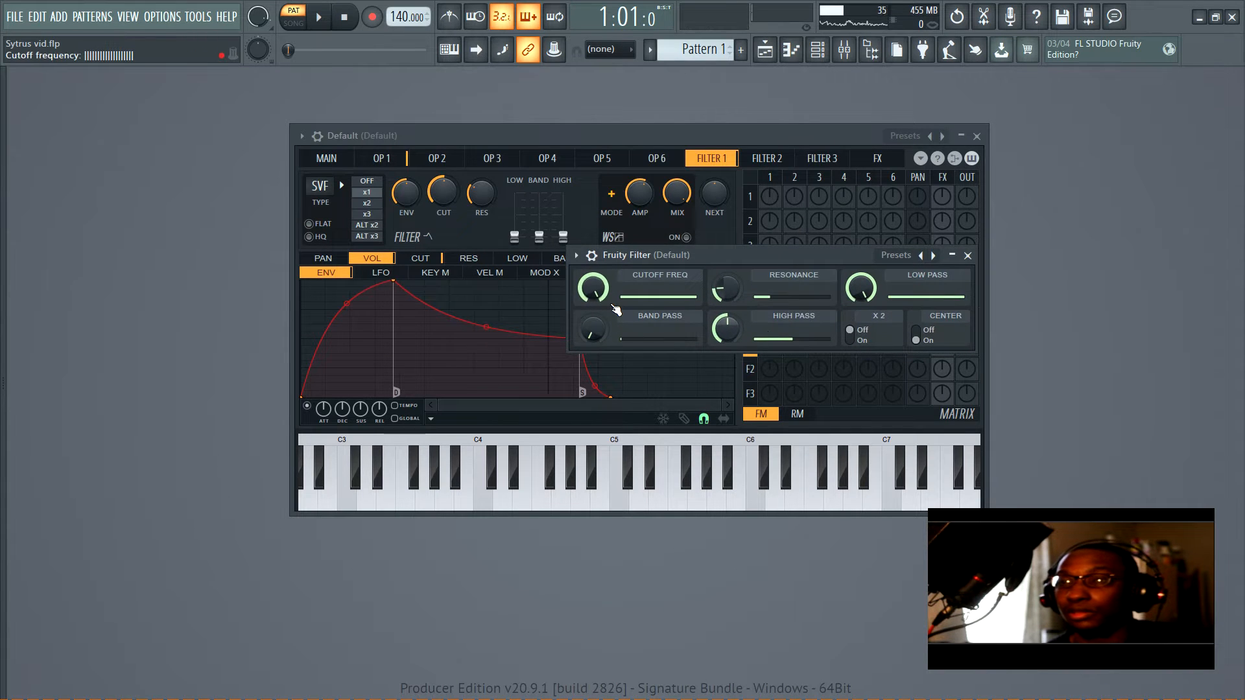
pyautogui.moveTo(600, 297)
pyautogui.mouseDown()
pyautogui.moveTo(592, 327)
pyautogui.moveTo(591, 315)
pyautogui.mouseUp()
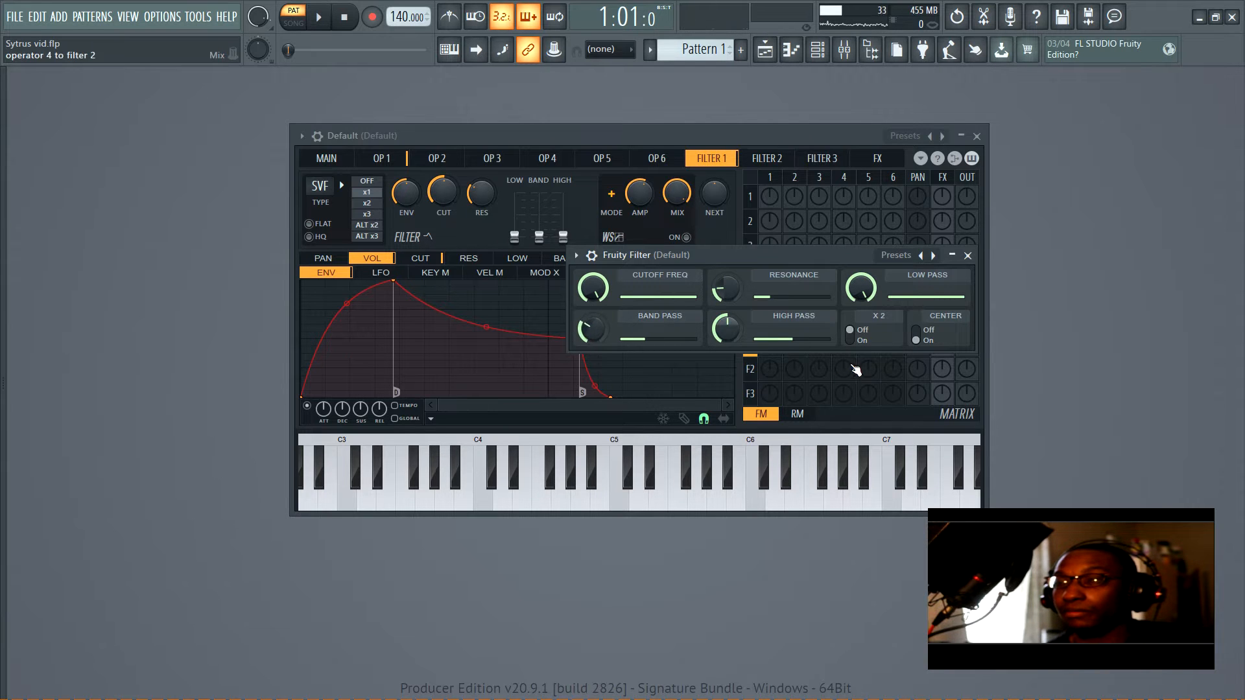
pyautogui.moveTo(861, 287)
pyautogui.mouseDown()
pyautogui.moveTo(860, 302)
pyautogui.moveTo(860, 281)
pyautogui.mouseUp()
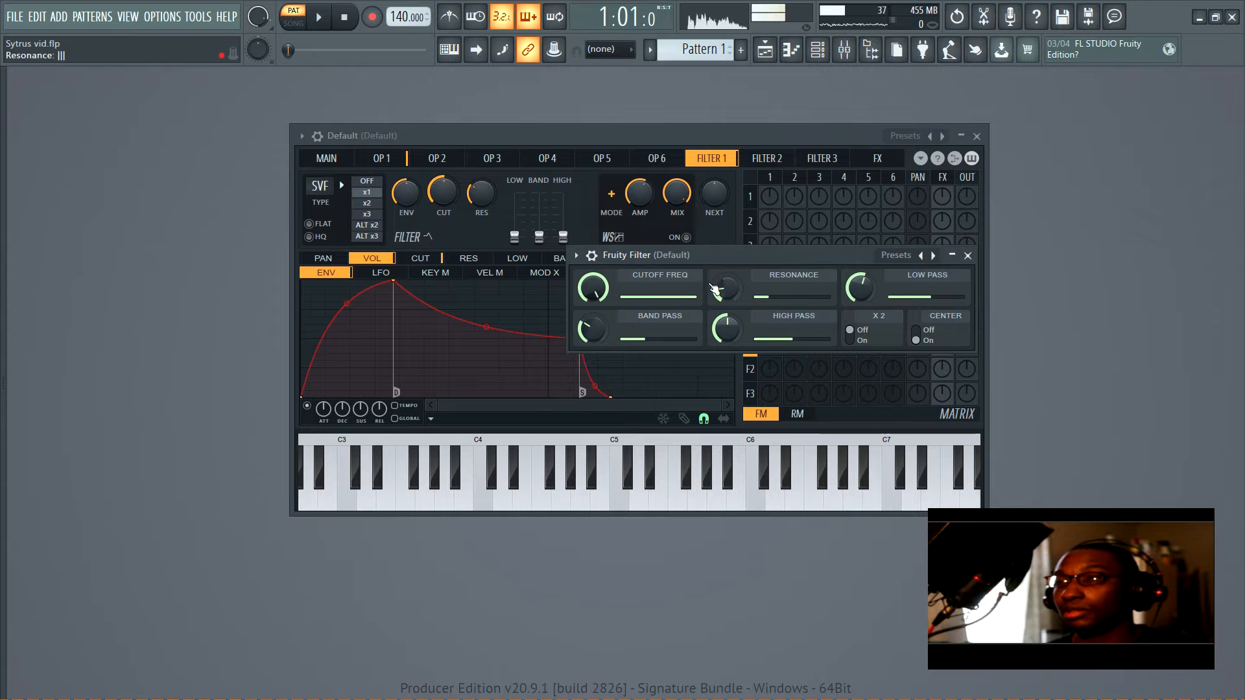
pyautogui.moveTo(729, 328); pyautogui.dragTo(729, 320)
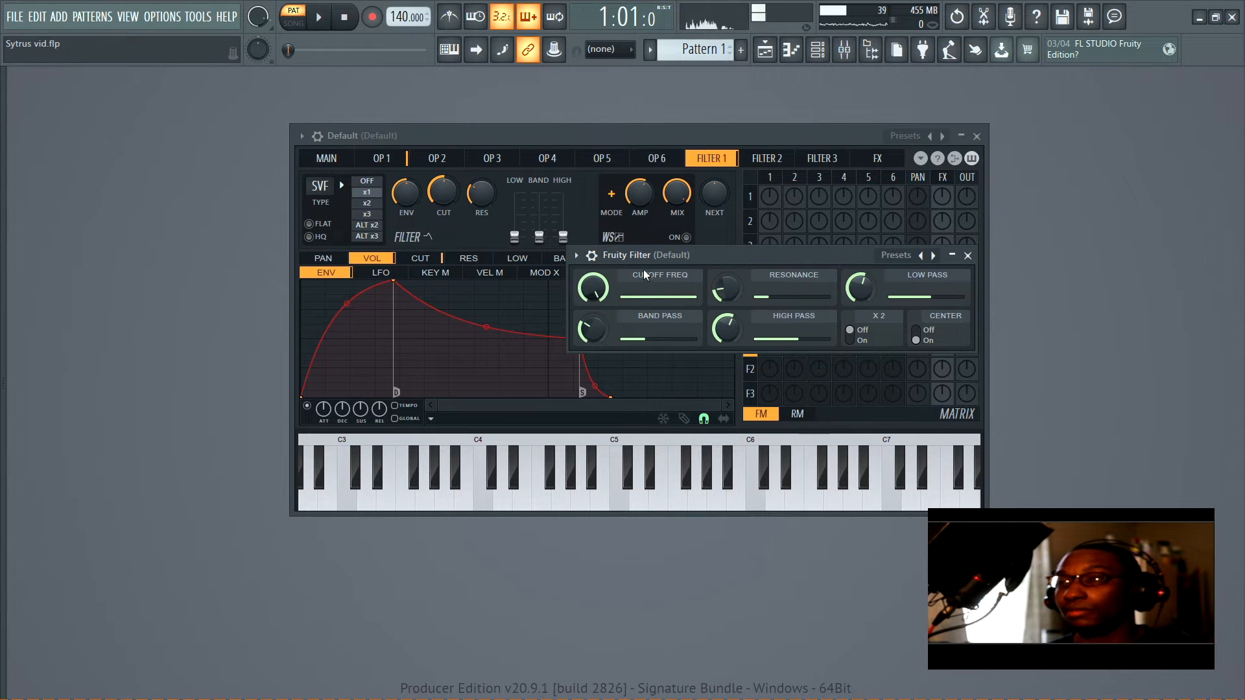
# - Turn off the Fruity Filter effect in its wrapper controls and close its window
pyautogui.click(576, 255)
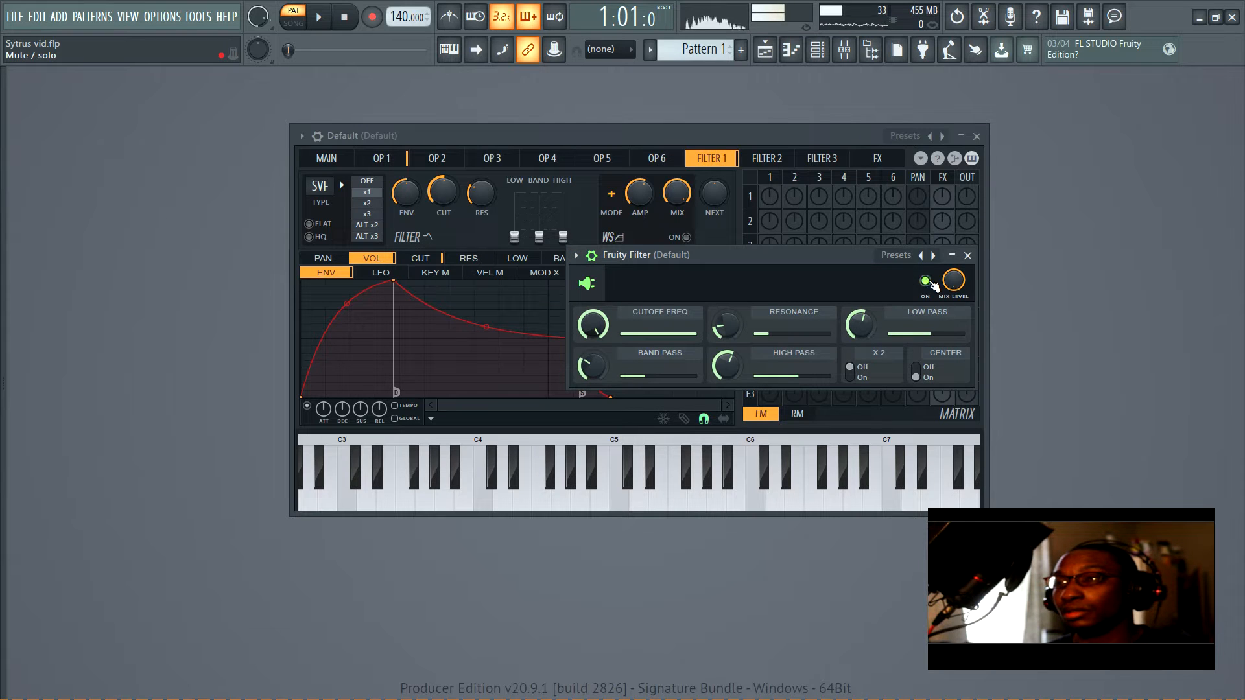
pyautogui.click(926, 280)
pyautogui.click(967, 255)
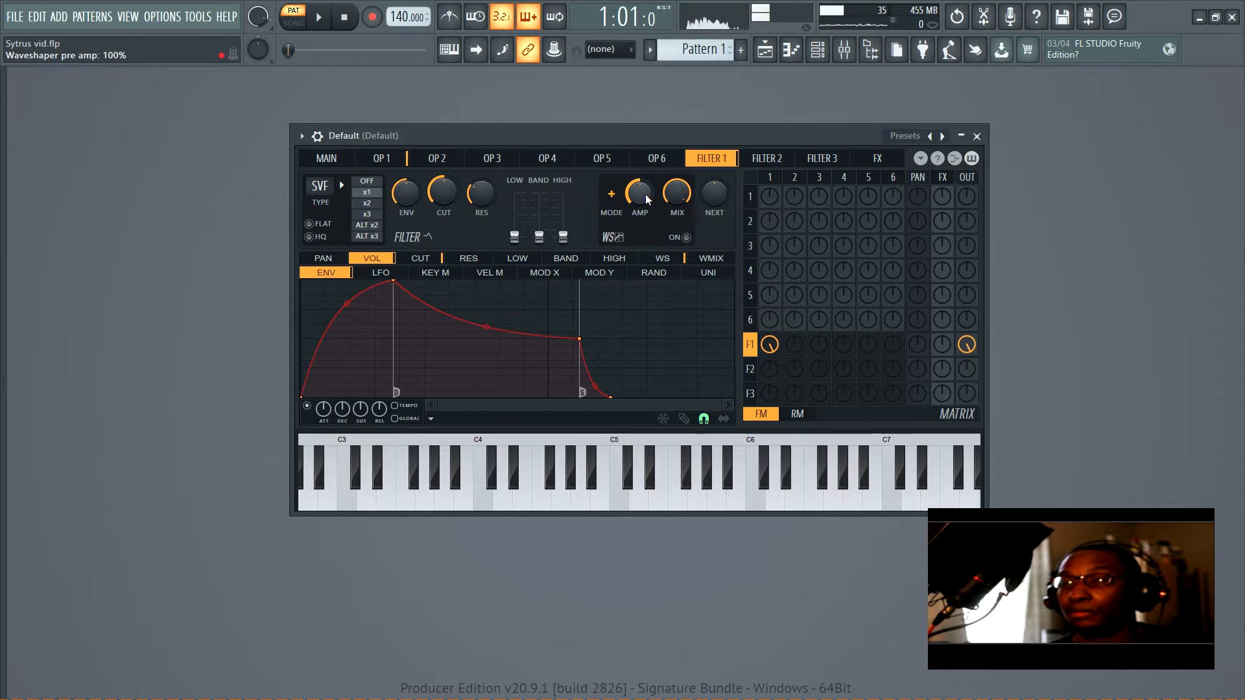
# - Keep Filter 1's waveshaper pre-amp at 100% and switch the waveshaper between unipolar and bipolar modes, ending on bipolar
pyautogui.moveTo(644, 192); pyautogui.dragTo(638, 195)
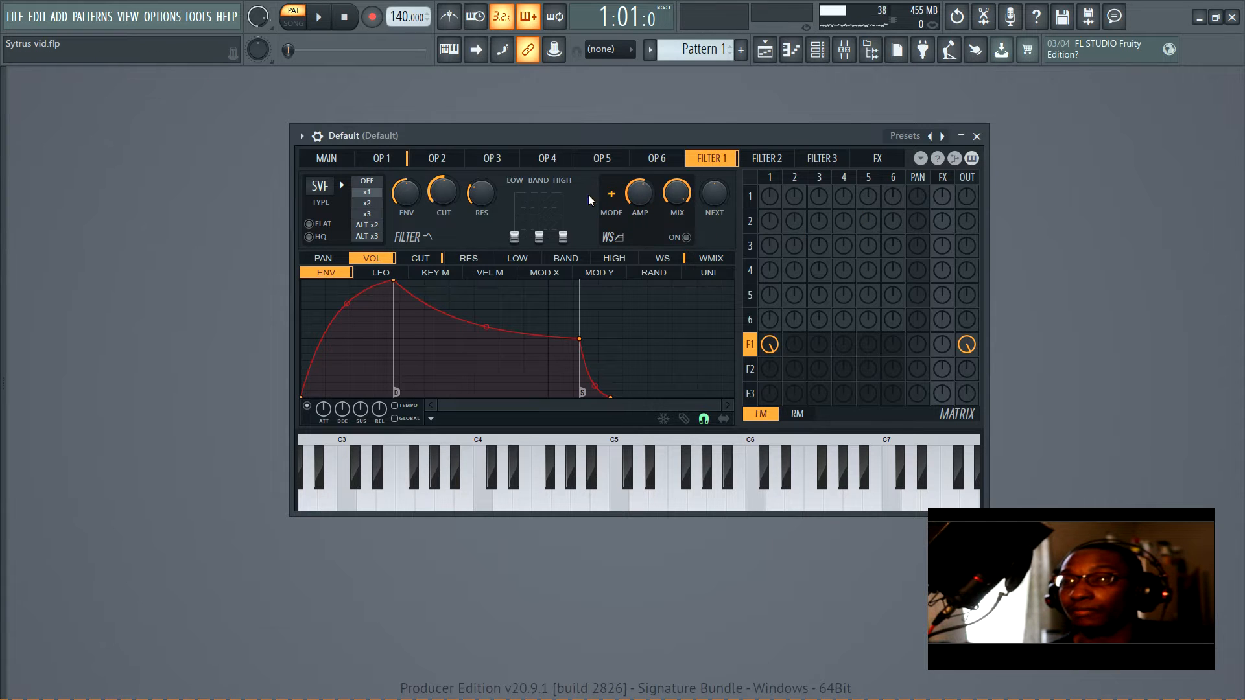
pyautogui.click(612, 196)
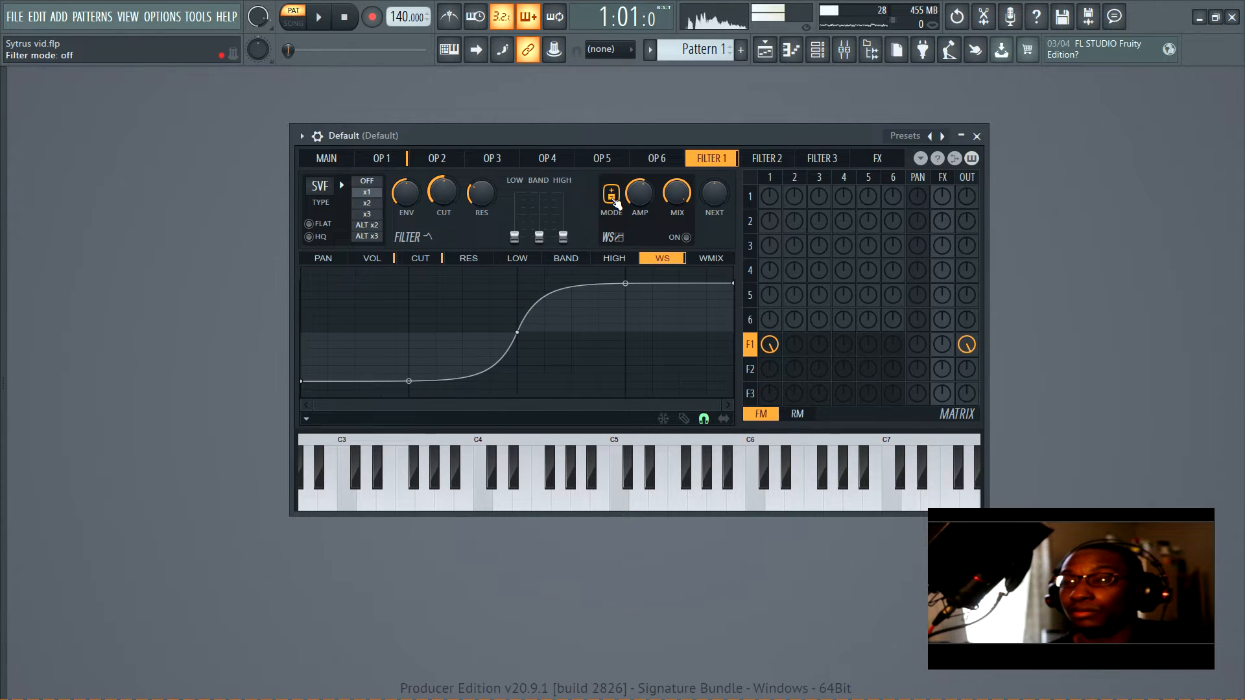
pyautogui.click(612, 196)
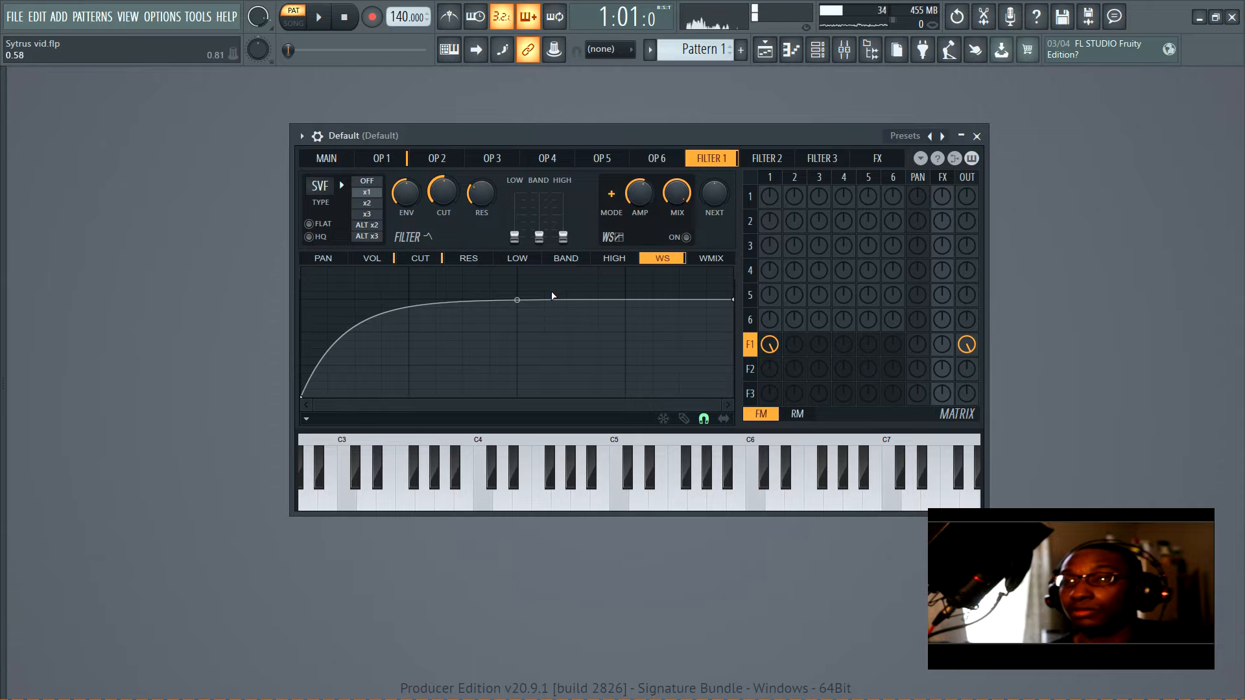
pyautogui.click(617, 198)
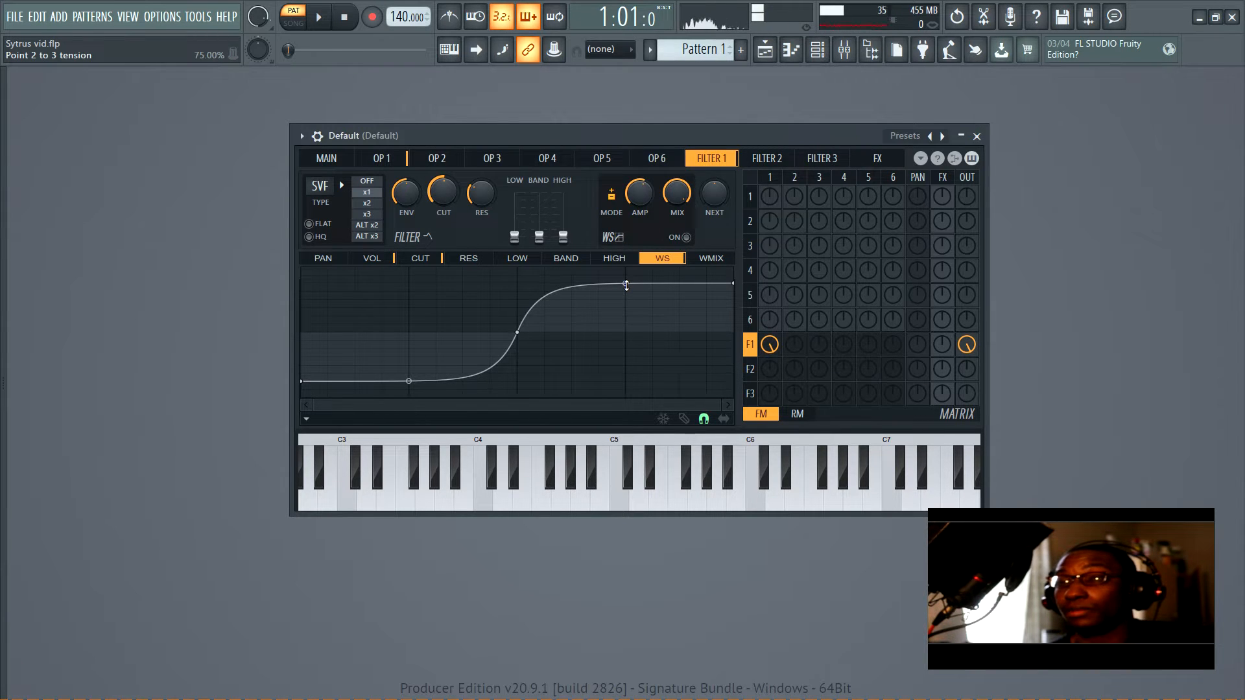
# - Toggle the rectified version of operator 1's sine wave on and off, leaving it on
pyautogui.click(398, 160)
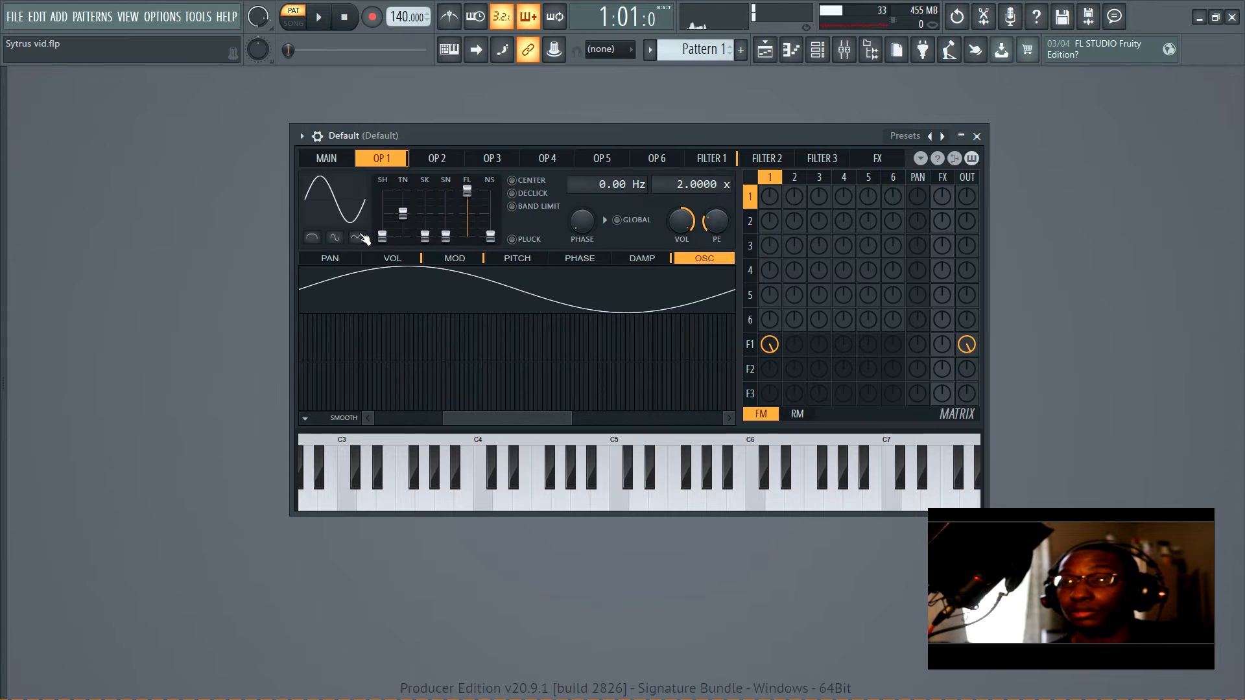
pyautogui.click(350, 239)
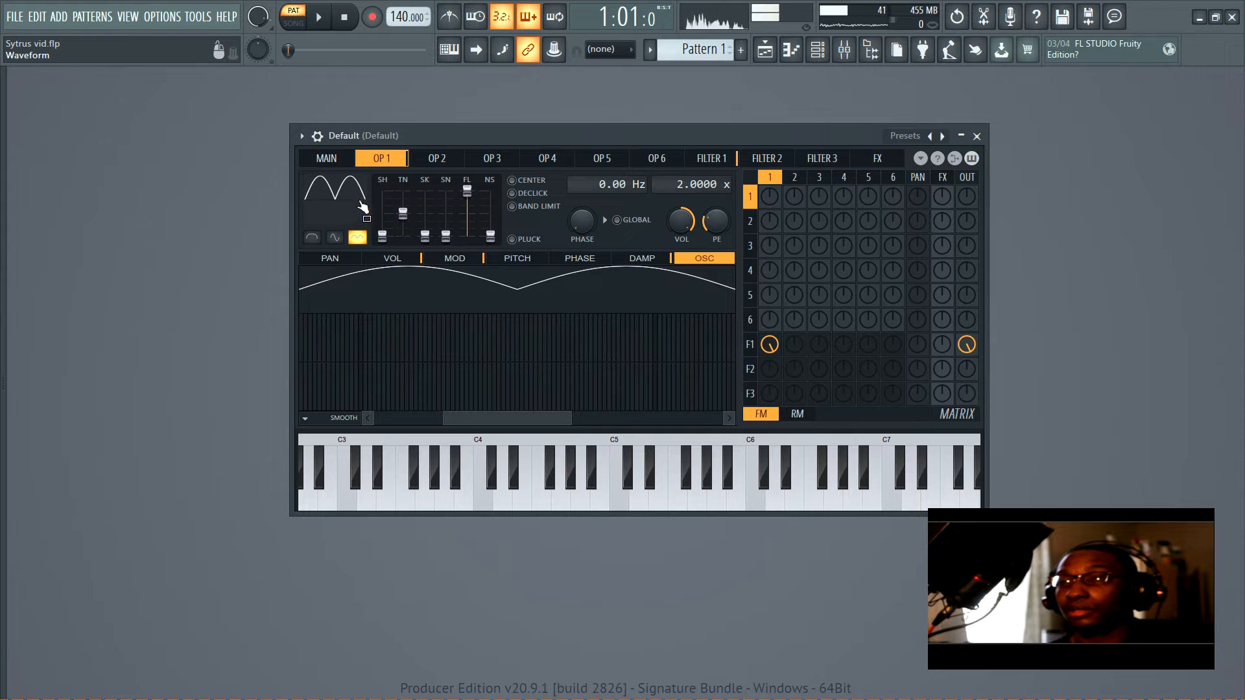
pyautogui.click(357, 237)
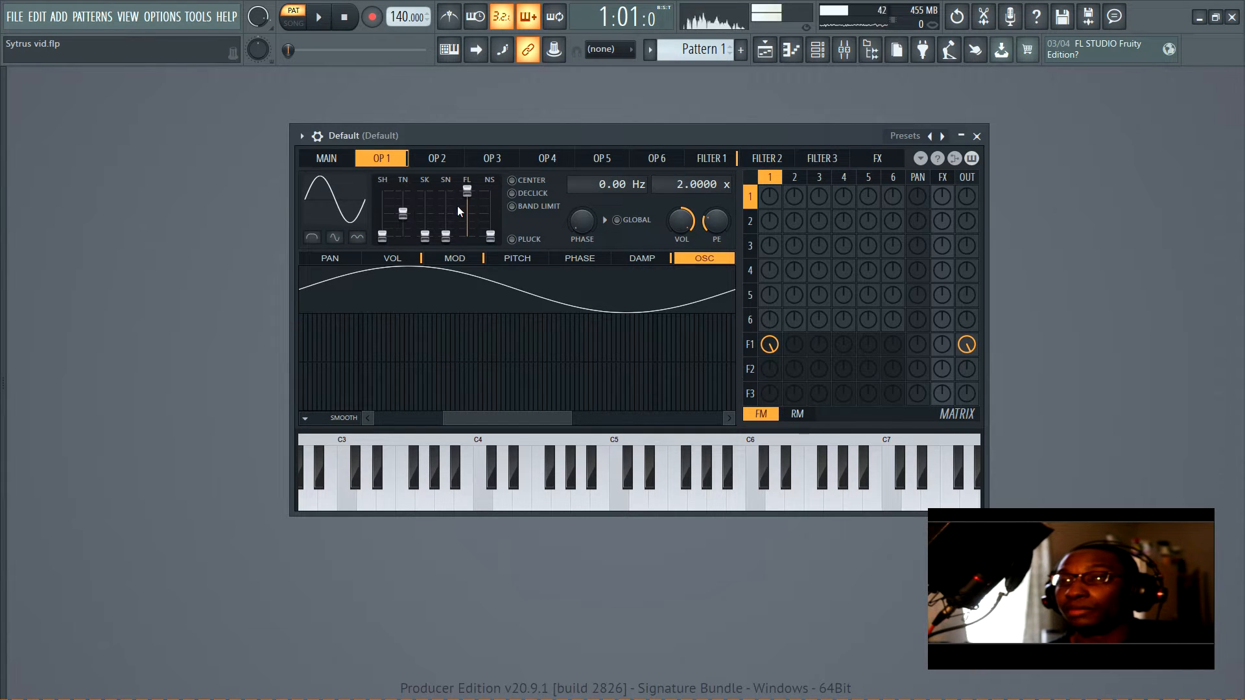
pyautogui.click(357, 238)
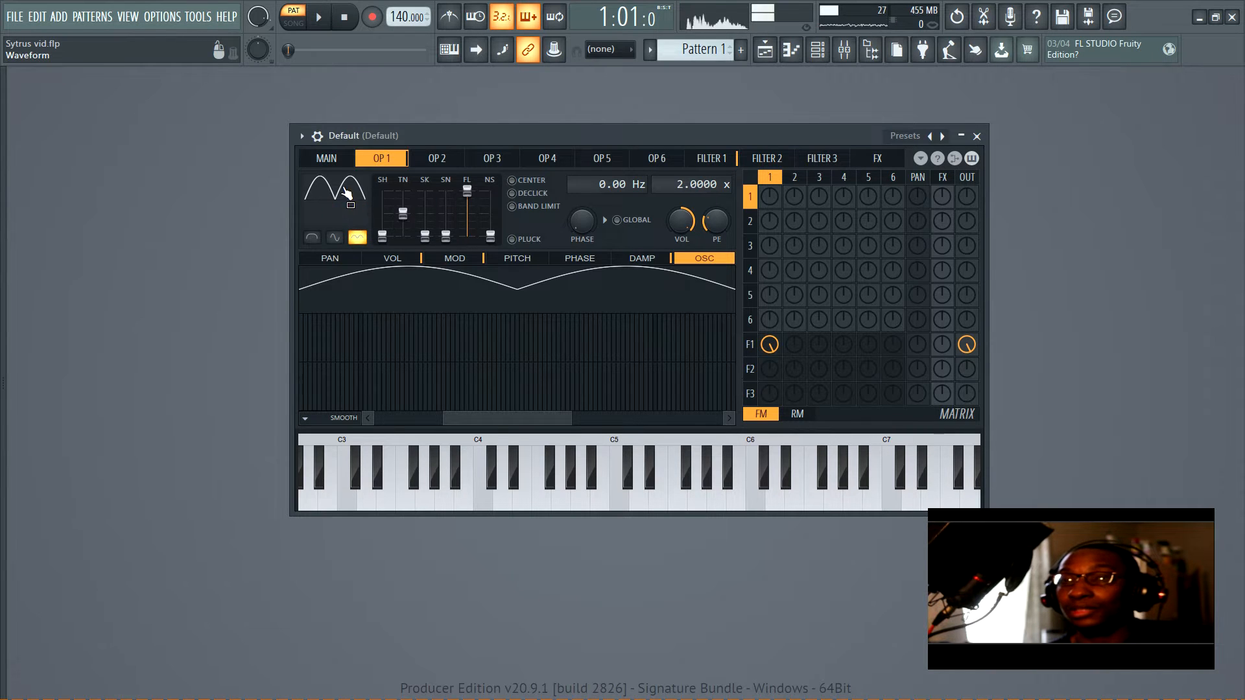
# - Straighten the upper half of Filter 1's bipolar waveshaper curve by reducing the tension between points 2 and 3
pyautogui.click(710, 162)
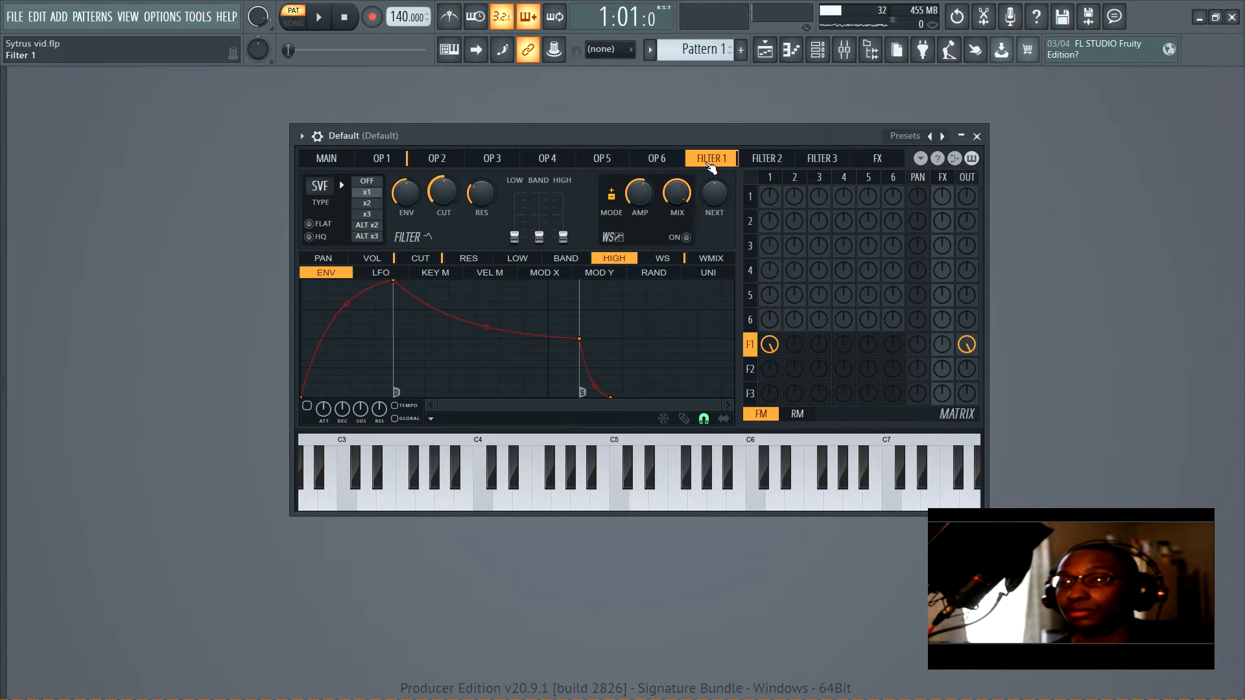
pyautogui.click(608, 237)
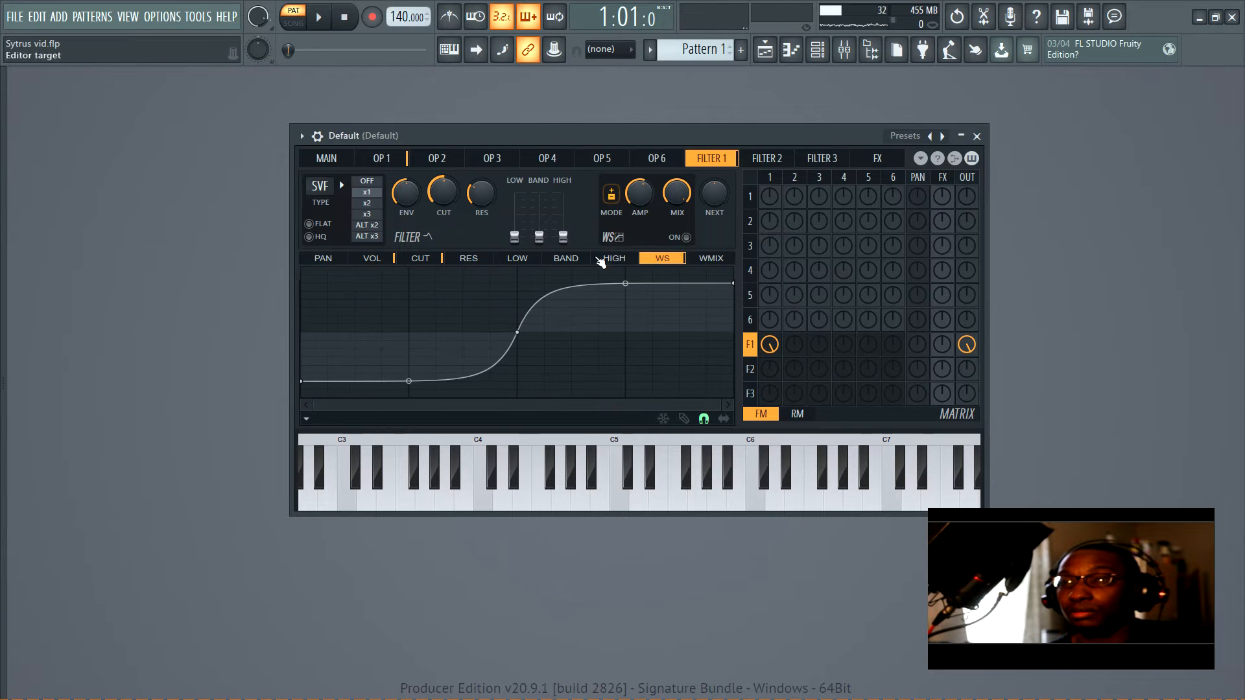
pyautogui.moveTo(408, 381)
pyautogui.mouseDown()
pyautogui.moveTo(409, 362)
pyautogui.moveTo(408, 392)
pyautogui.mouseUp()
pyautogui.moveTo(625, 283); pyautogui.dragTo(625, 305)
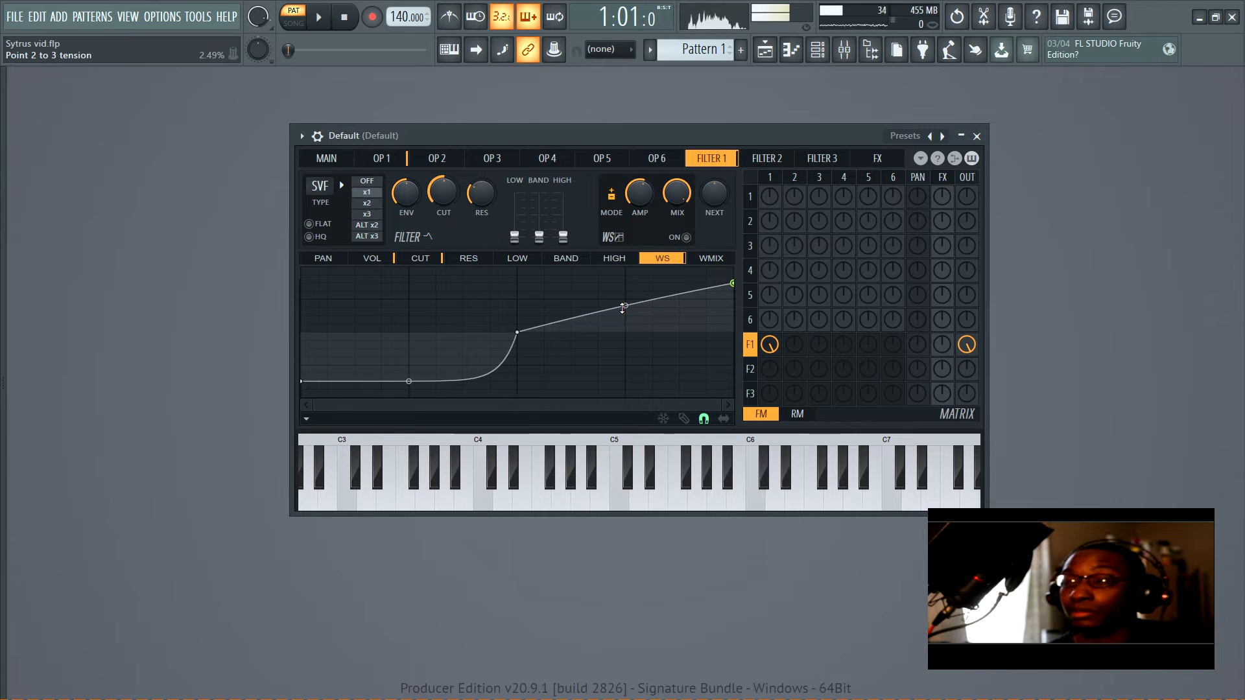
pyautogui.moveTo(622, 308); pyautogui.dragTo(623, 308)
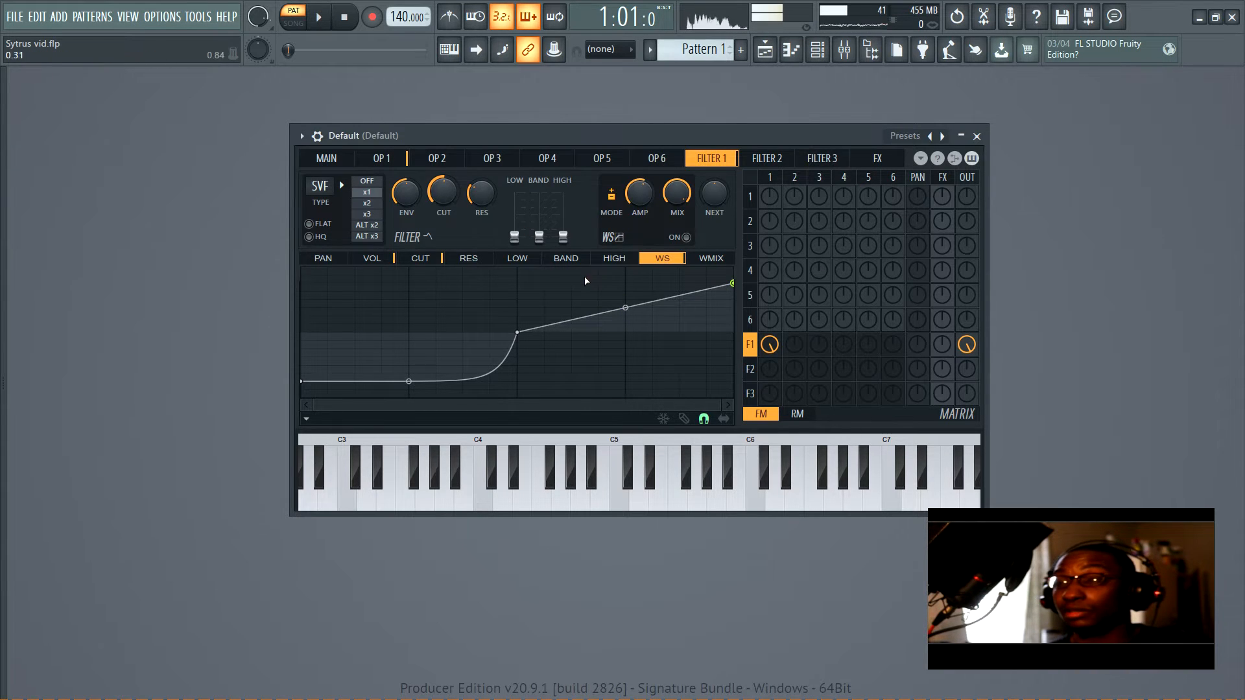
# - Switch Filter 1's waveshaper to unipolar mode and bend its curve upward with the midpoint tension handle
pyautogui.click(611, 194)
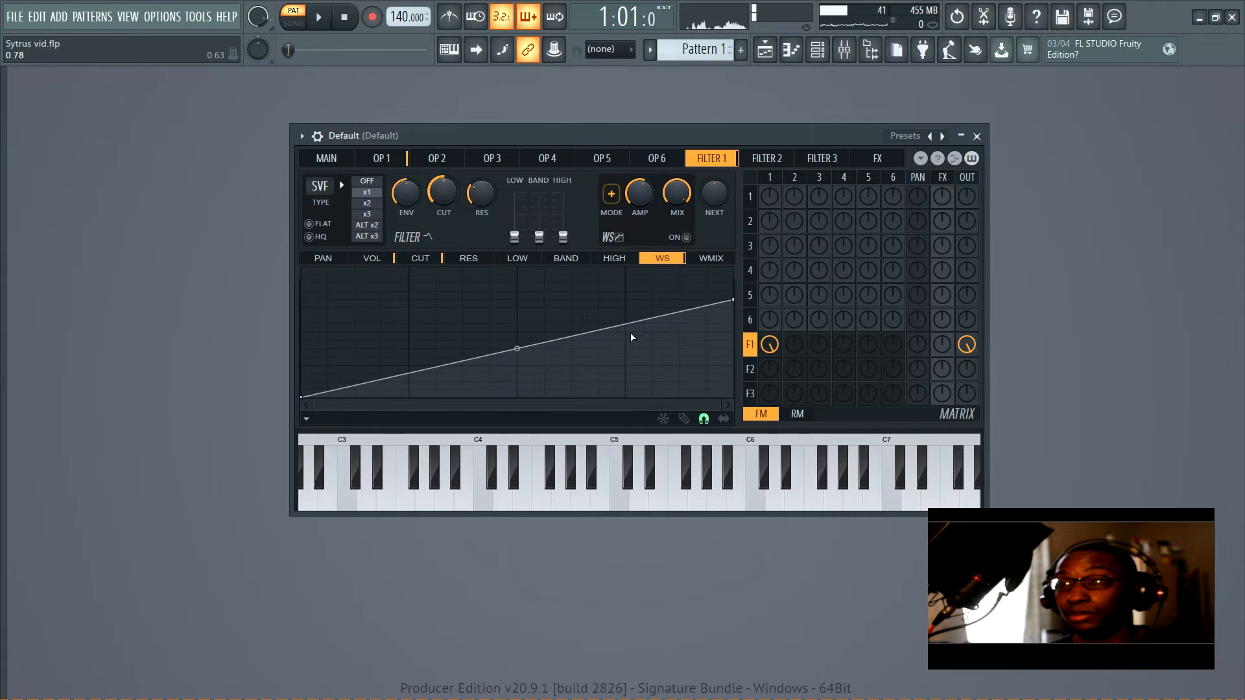
pyautogui.moveTo(517, 348); pyautogui.dragTo(517, 308)
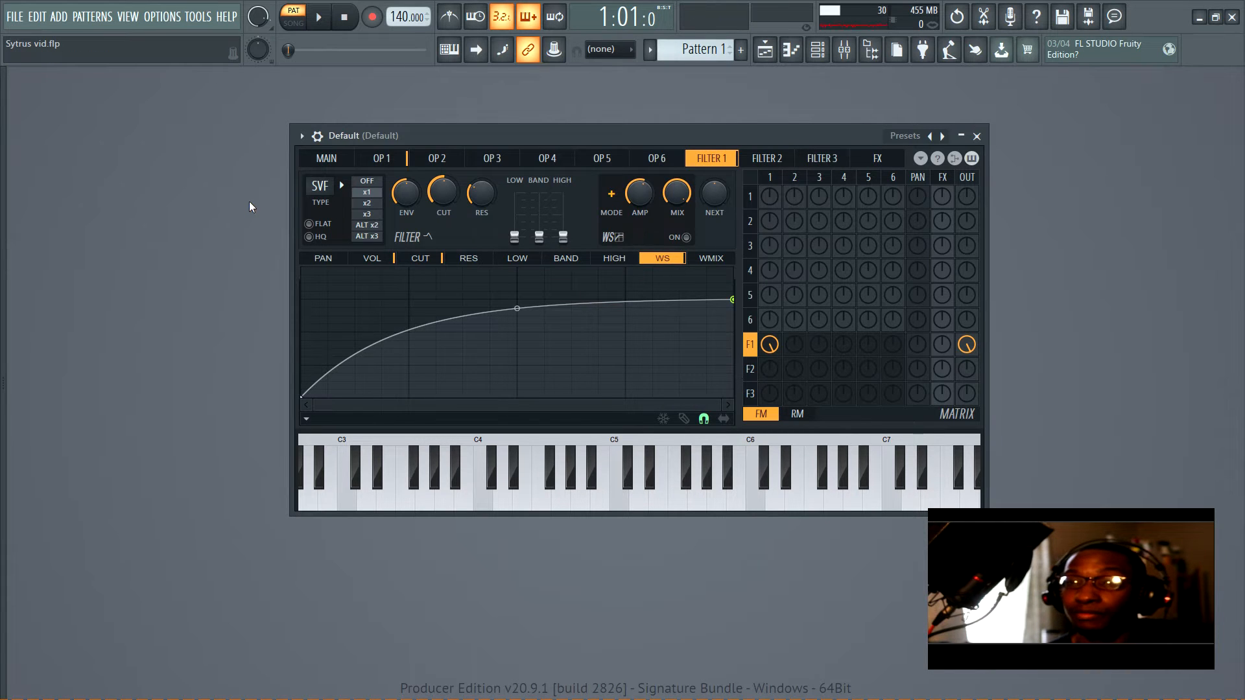
# - Try the Lime low pass type on Filter 1 and return it to Chocolate state variable
pyautogui.click(317, 178)
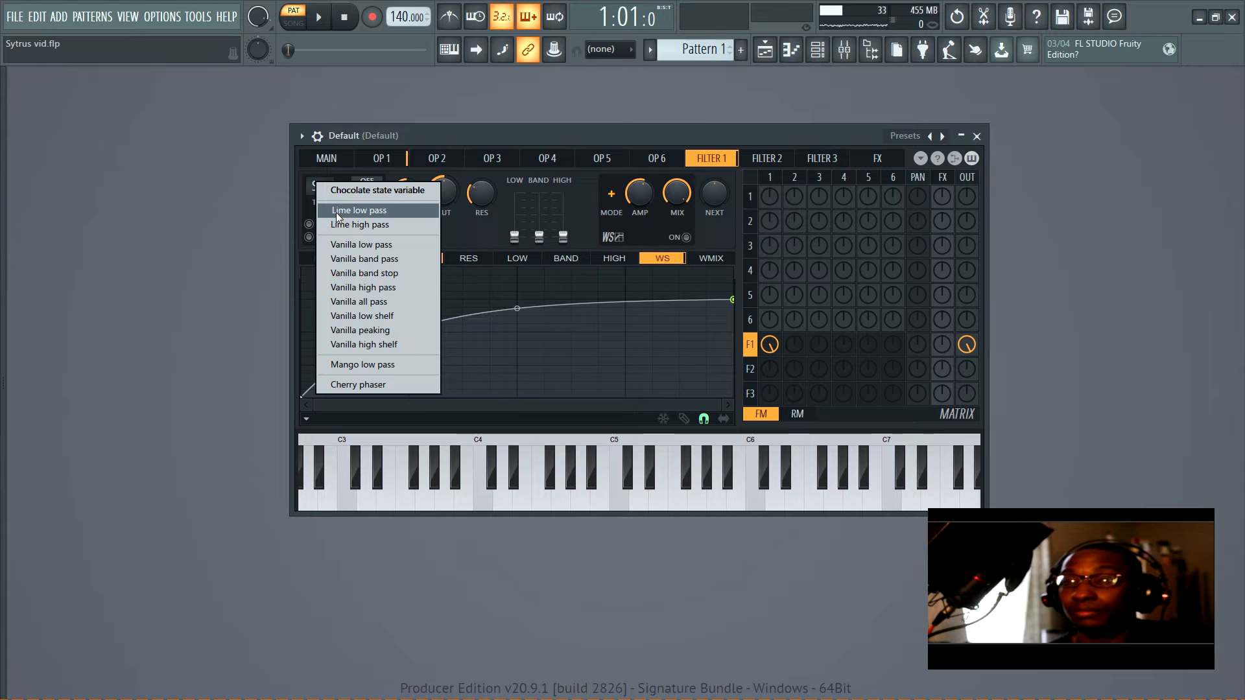
pyautogui.click(413, 245)
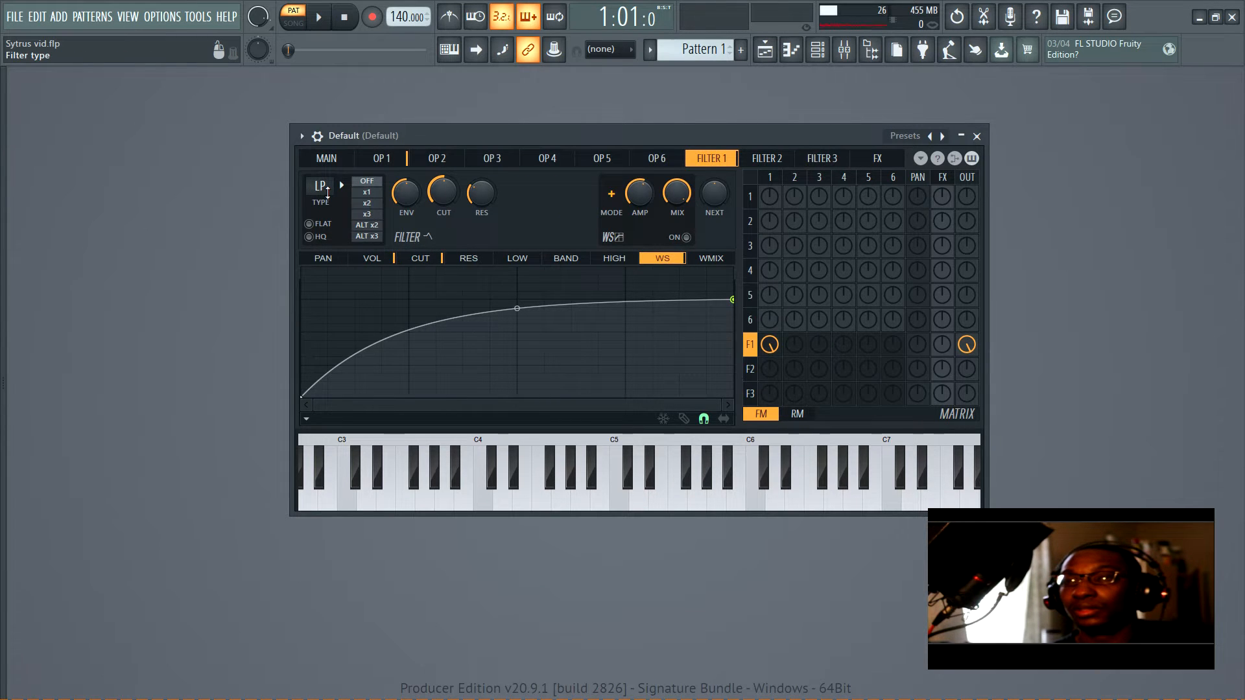
pyautogui.click(320, 193)
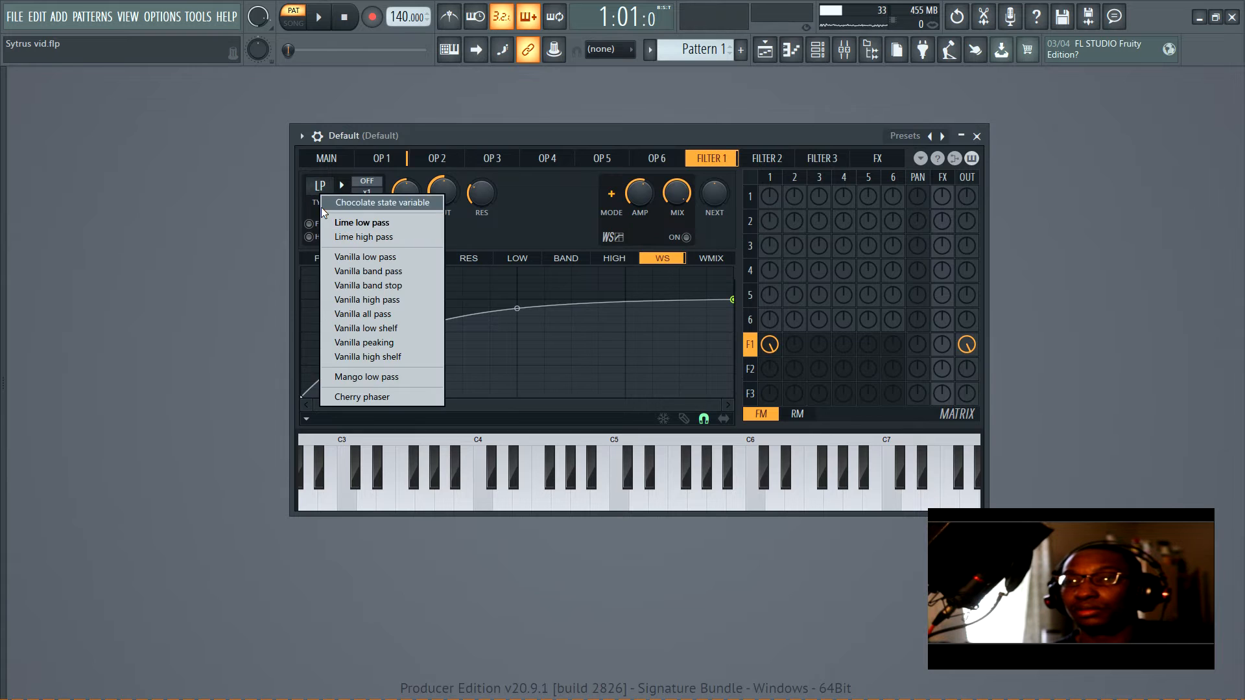
pyautogui.click(321, 206)
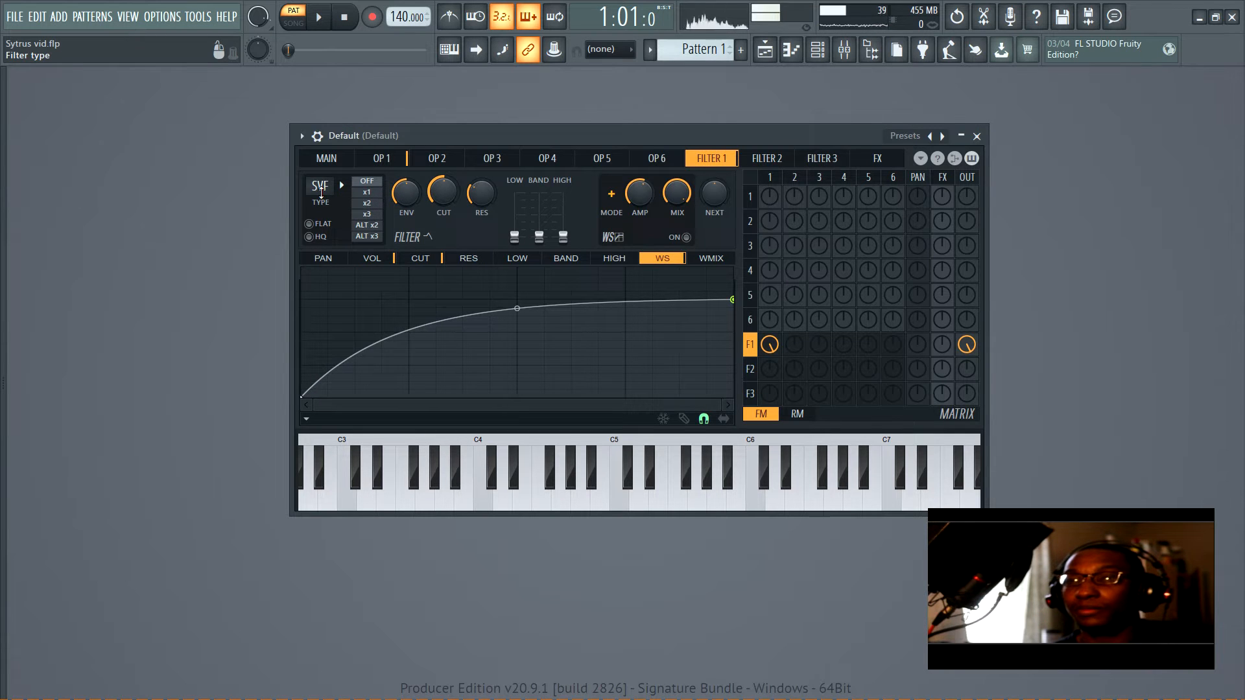
# - Change Filter 1's type to Cherry phaser and look over the list of filter types again
pyautogui.click(320, 192)
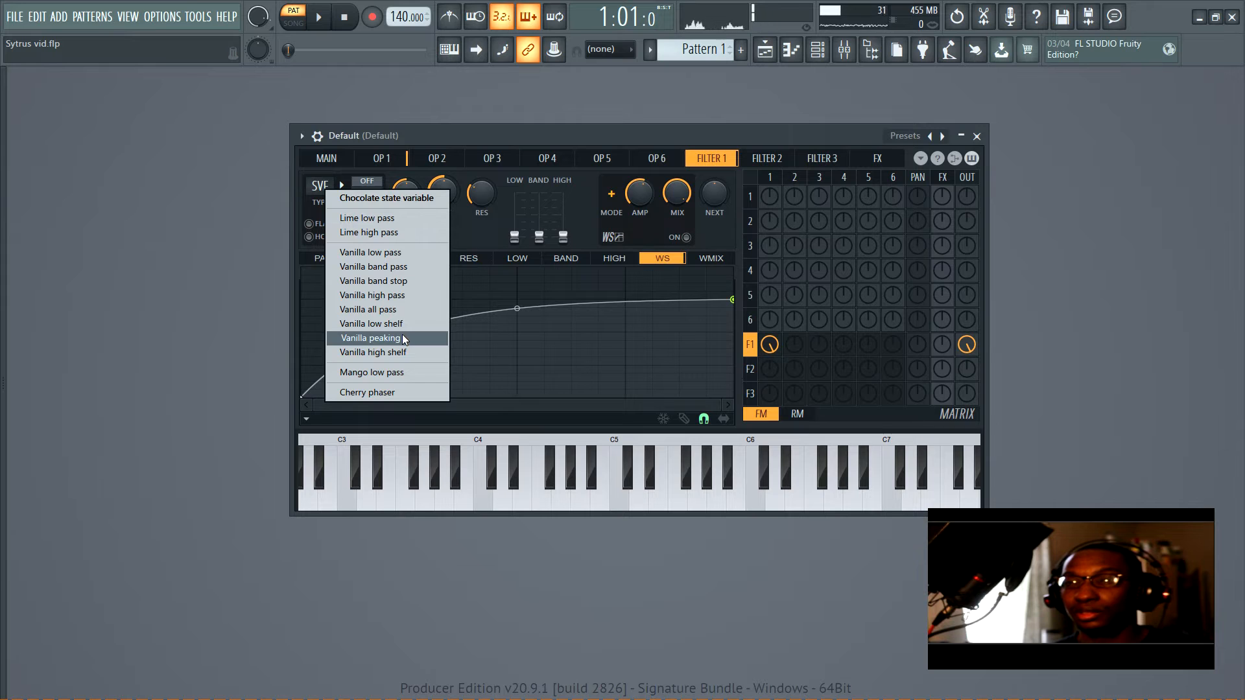
pyautogui.click(388, 393)
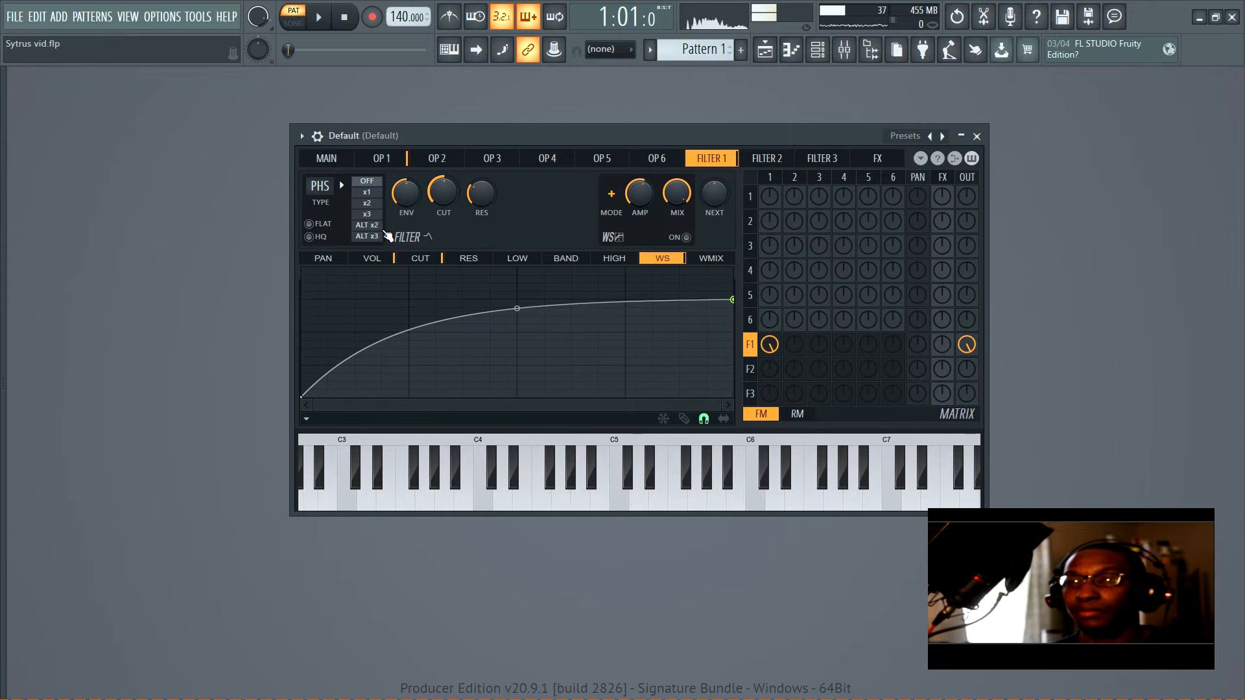
pyautogui.click(327, 177)
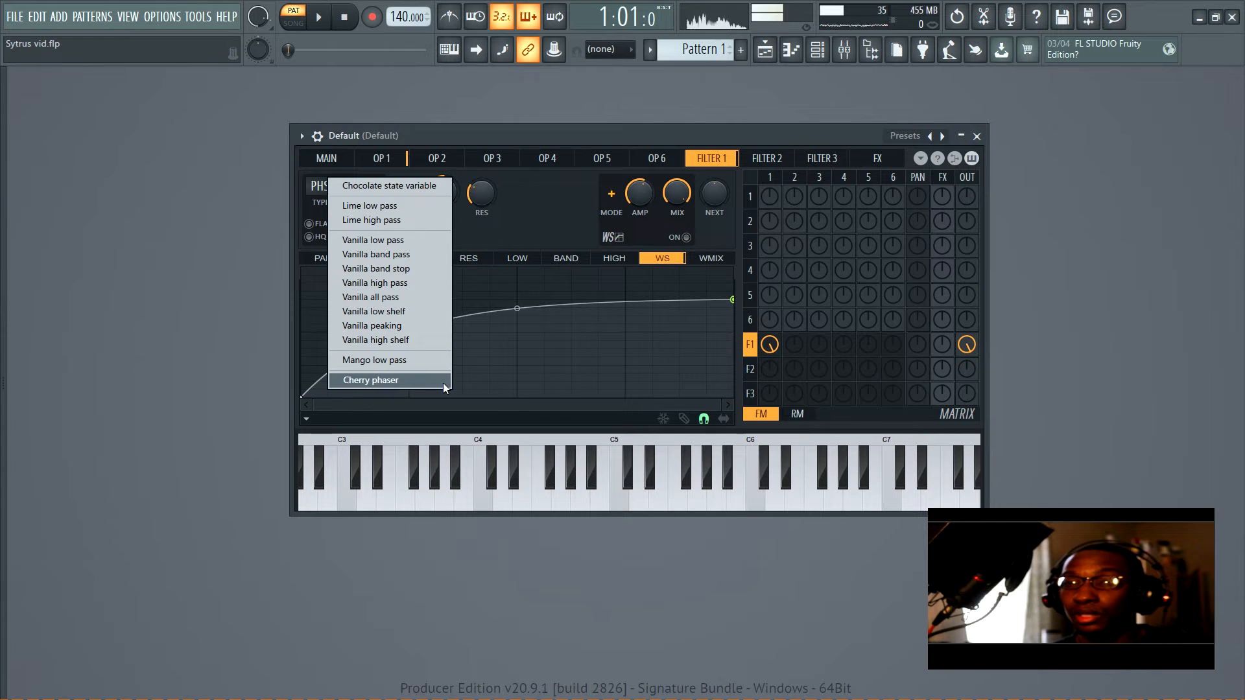
pyautogui.click(510, 208)
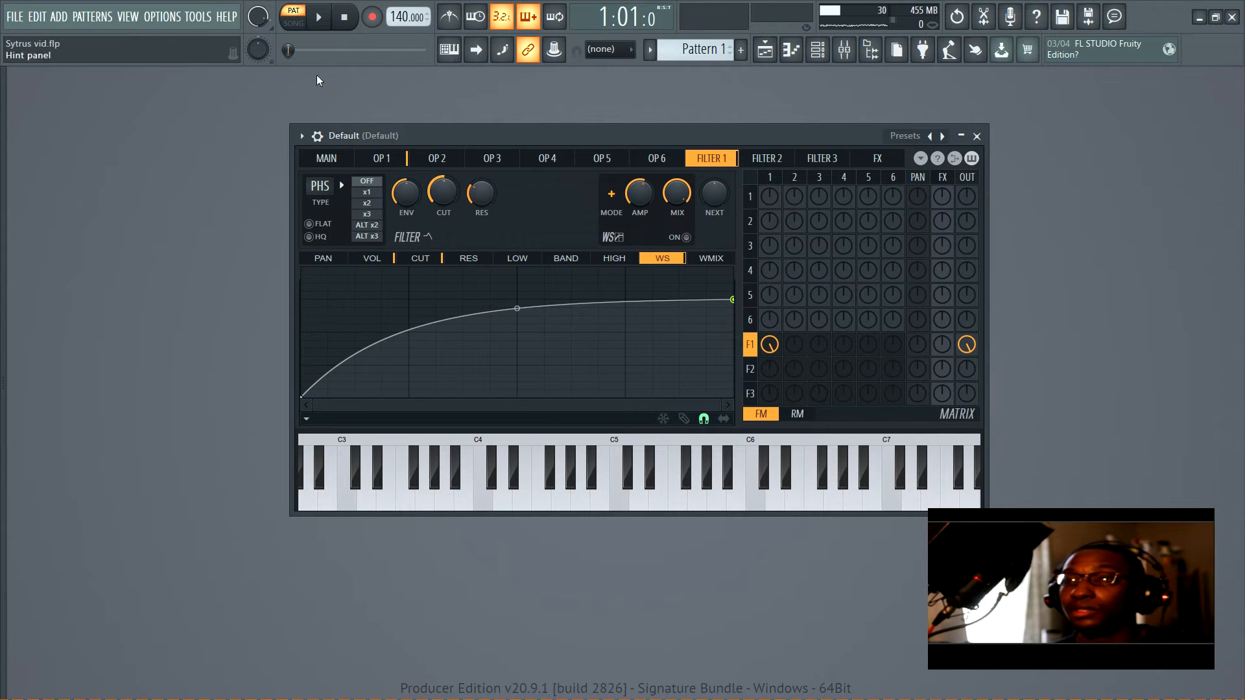
# - Cycle Filter 1 through the x1, x2, x3, ALT x2 and ALT x3 modes, ending on ALT x3
pyautogui.click(368, 193)
pyautogui.click(376, 204)
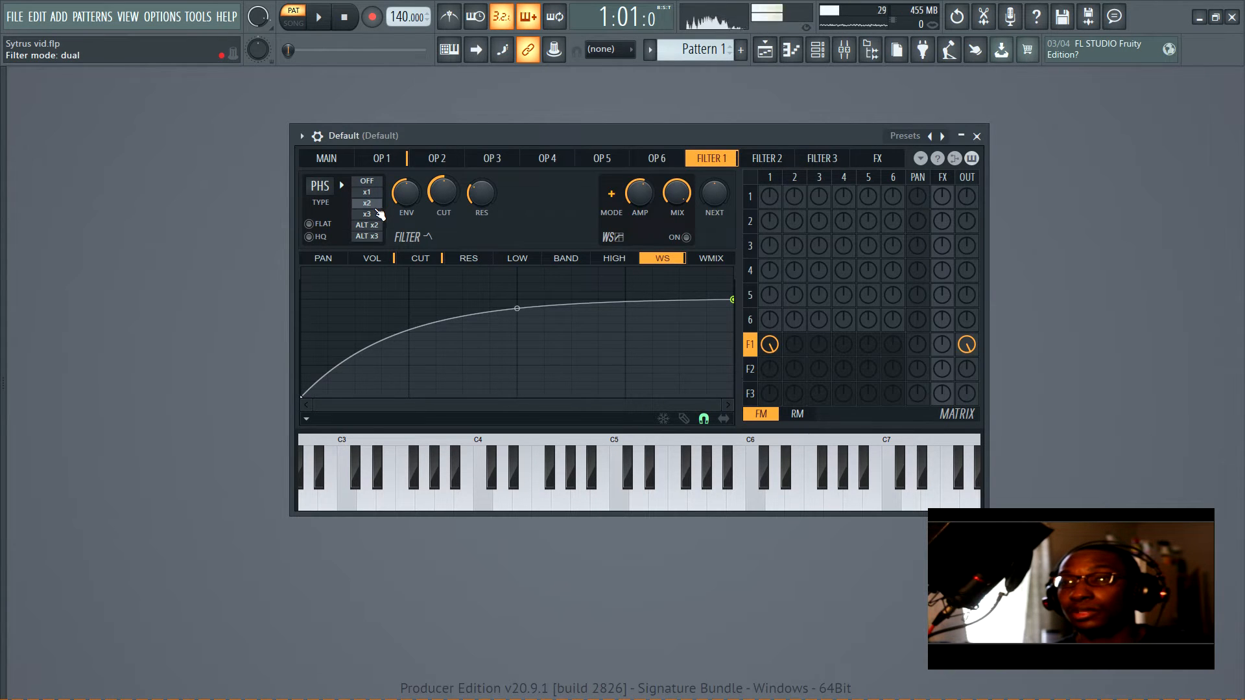
pyautogui.click(376, 215)
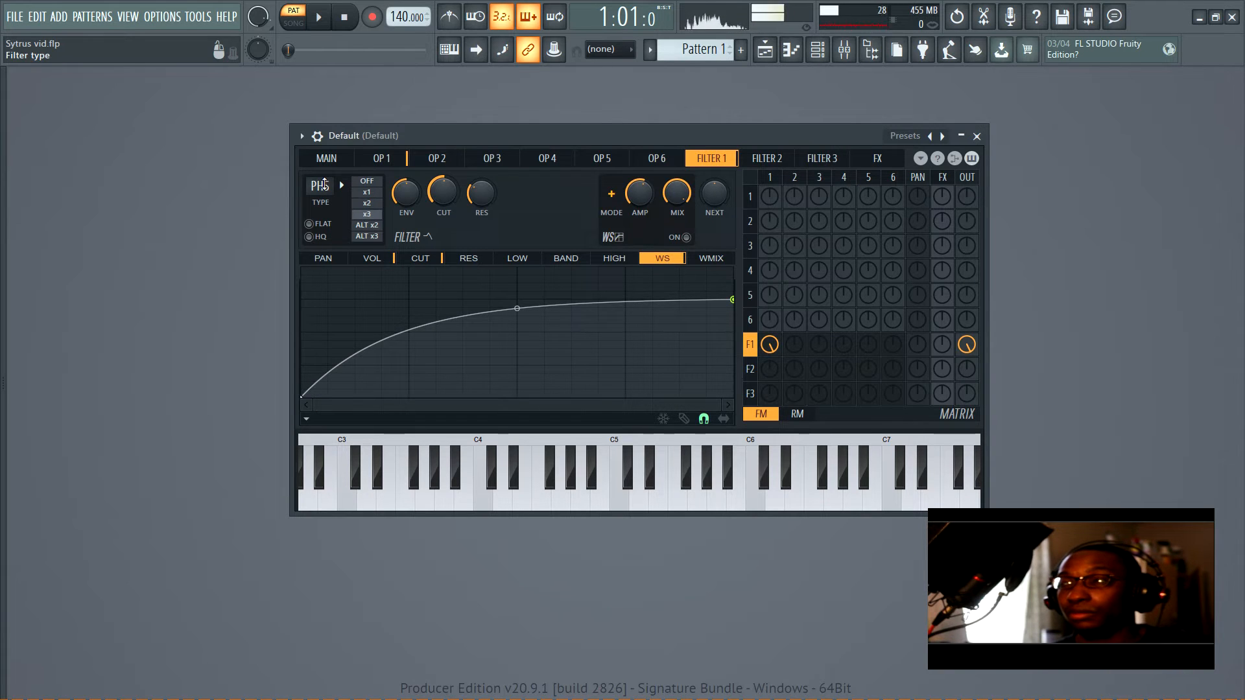
pyautogui.click(375, 229)
pyautogui.click(369, 238)
pyautogui.click(372, 227)
pyautogui.click(368, 237)
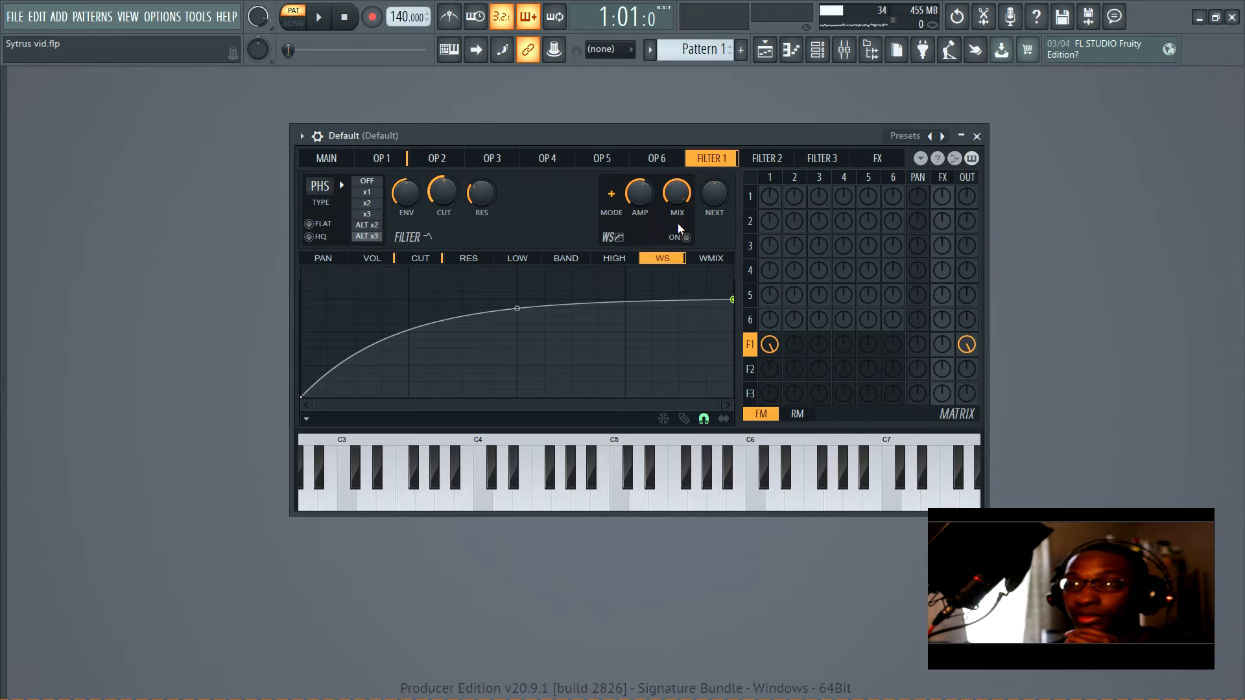
# - Raise the next-filter sends of Filter 1 to 100% and Filter 2 to 91%, and route Filter 2 to the output in the matrix
pyautogui.moveTo(716, 197); pyautogui.dragTo(715, 168)
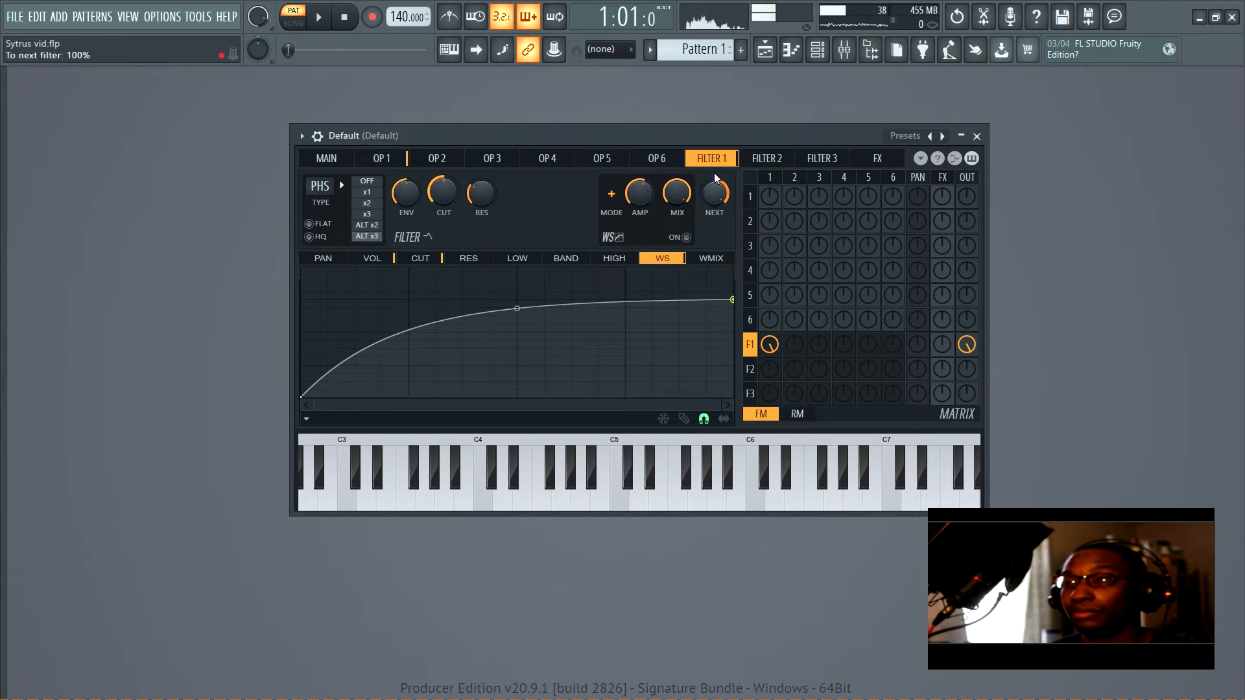
pyautogui.moveTo(966, 369); pyautogui.dragTo(973, 367)
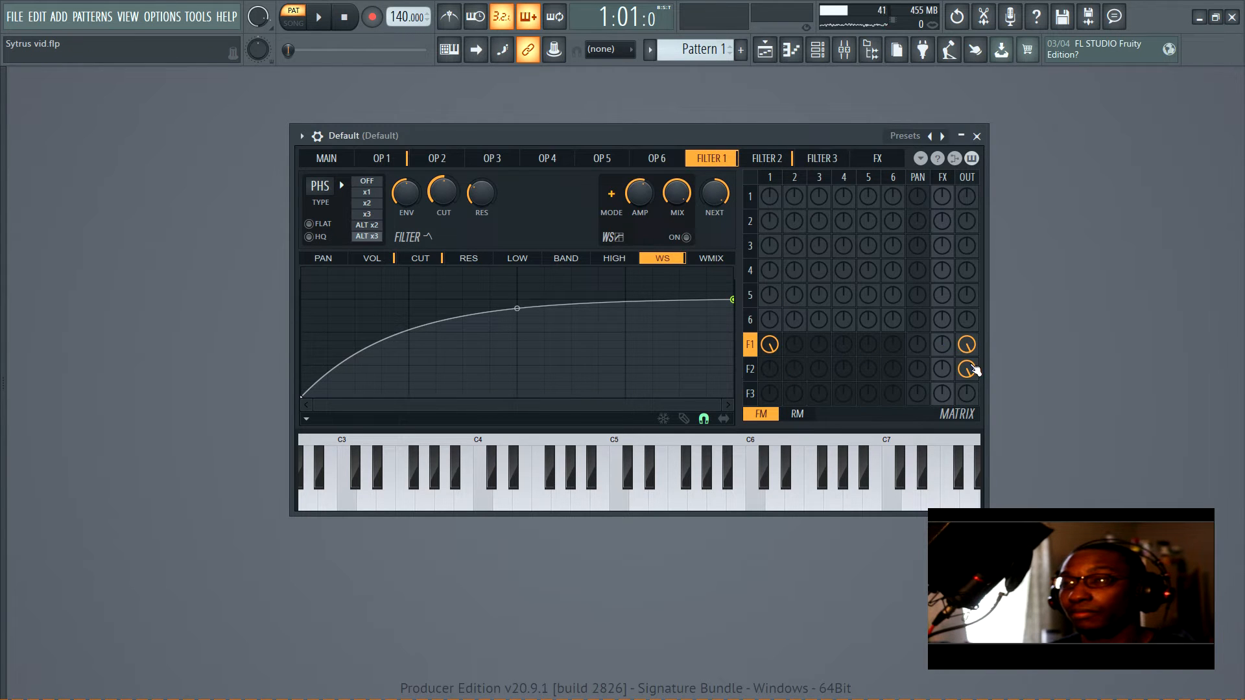
pyautogui.click(767, 158)
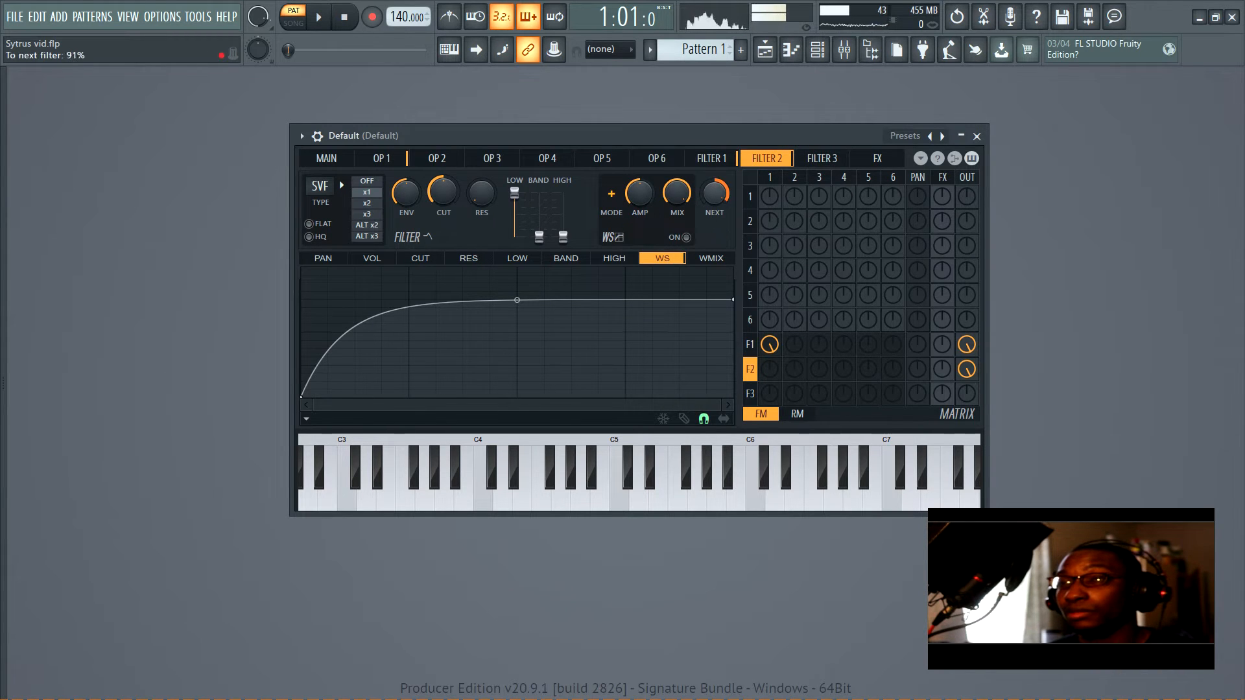
# - Look at Filter 3's cutoff envelope and at operator 1's modulation envelope and keyboard mapping
pyautogui.click(829, 159)
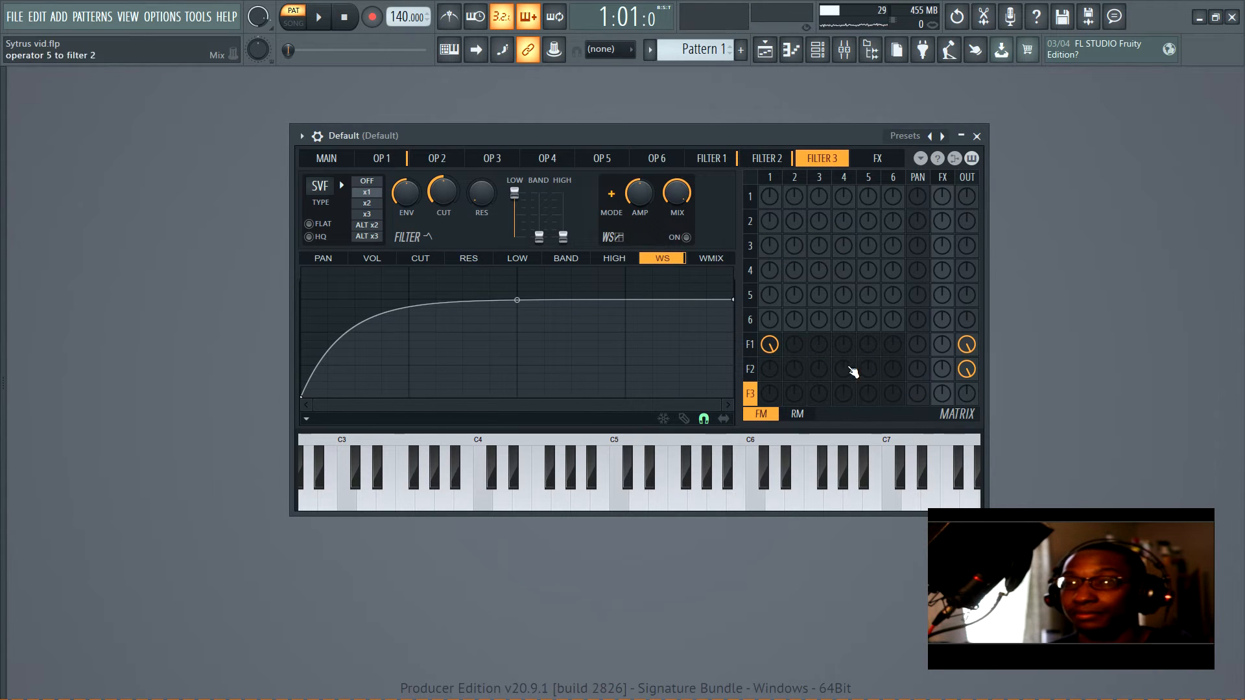
pyautogui.click(420, 258)
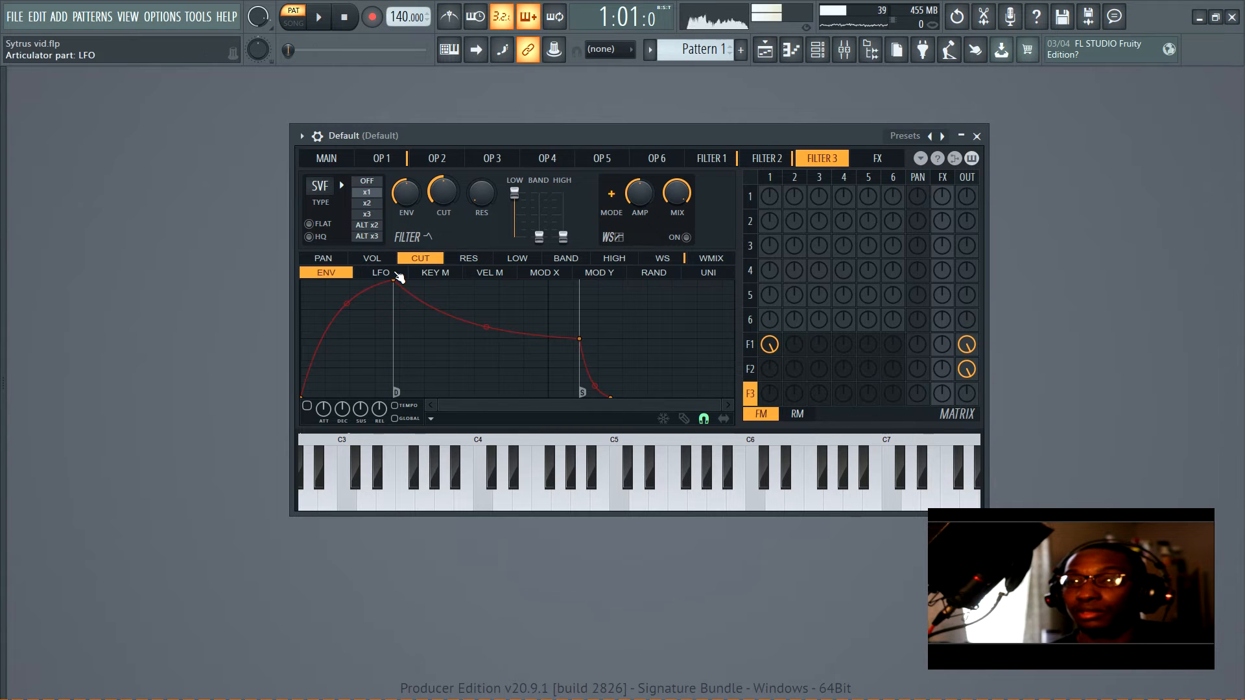
pyautogui.click(381, 158)
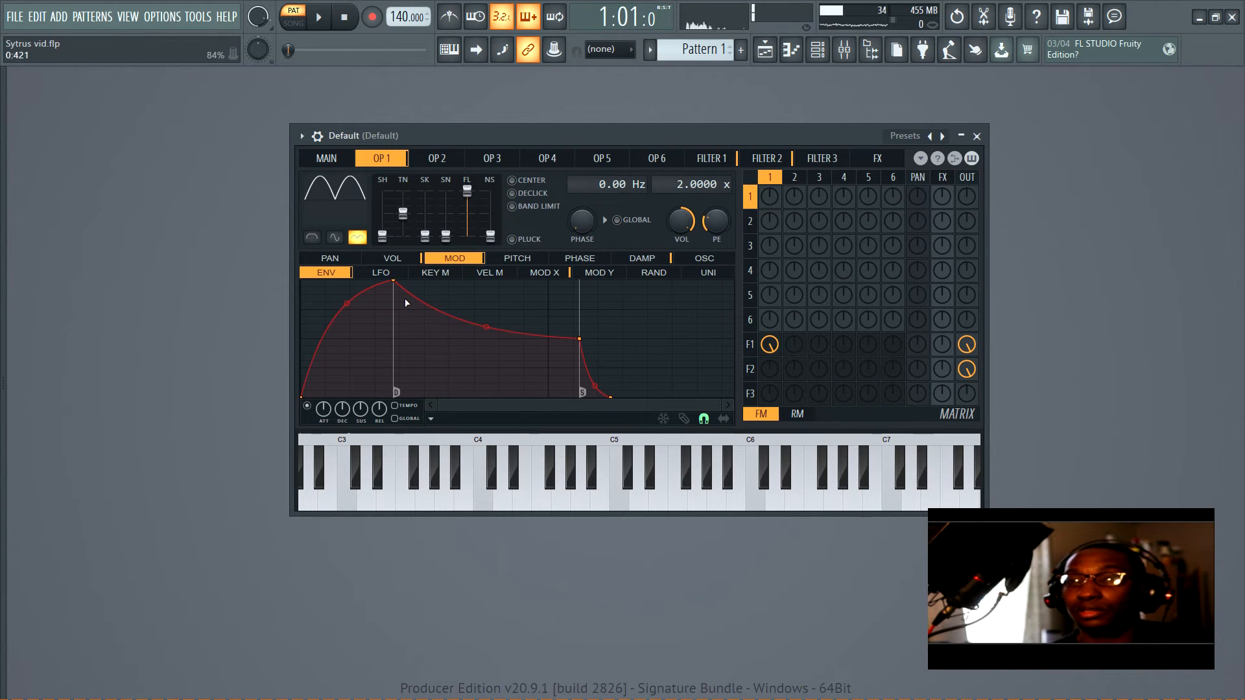
pyautogui.click(425, 273)
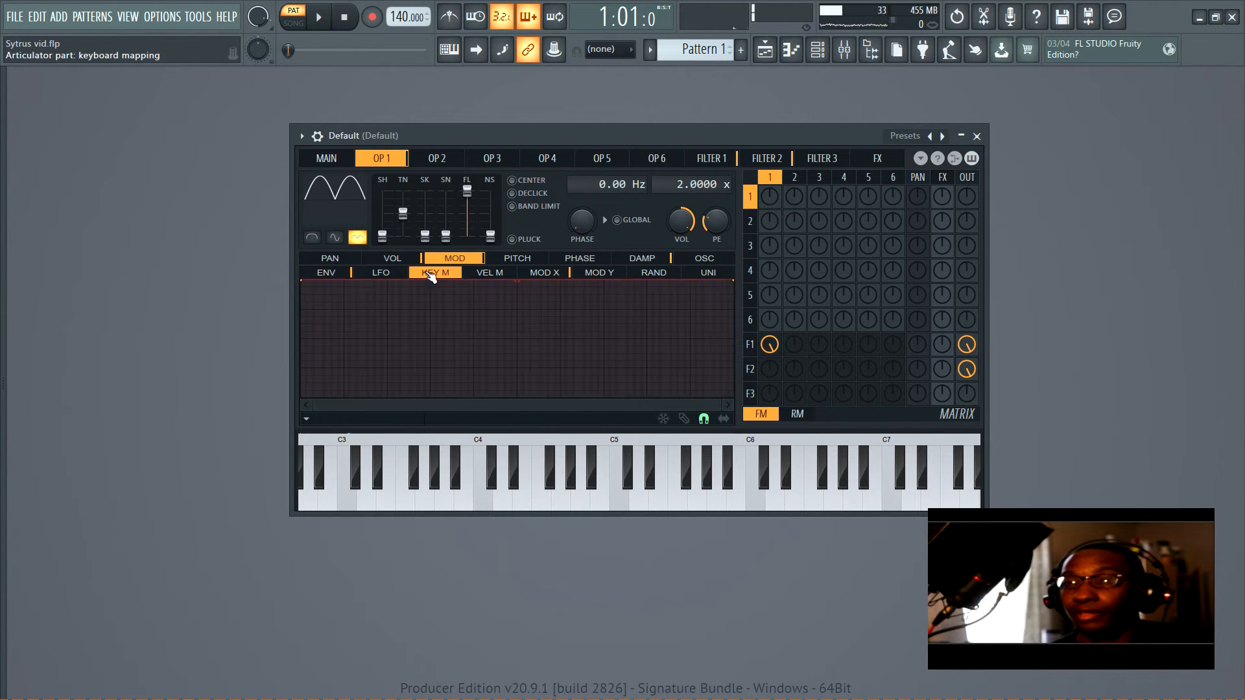
# - Return to Filter 1 and view the keyboard mappings of its low, band and high levels, ending on low
pyautogui.click(731, 161)
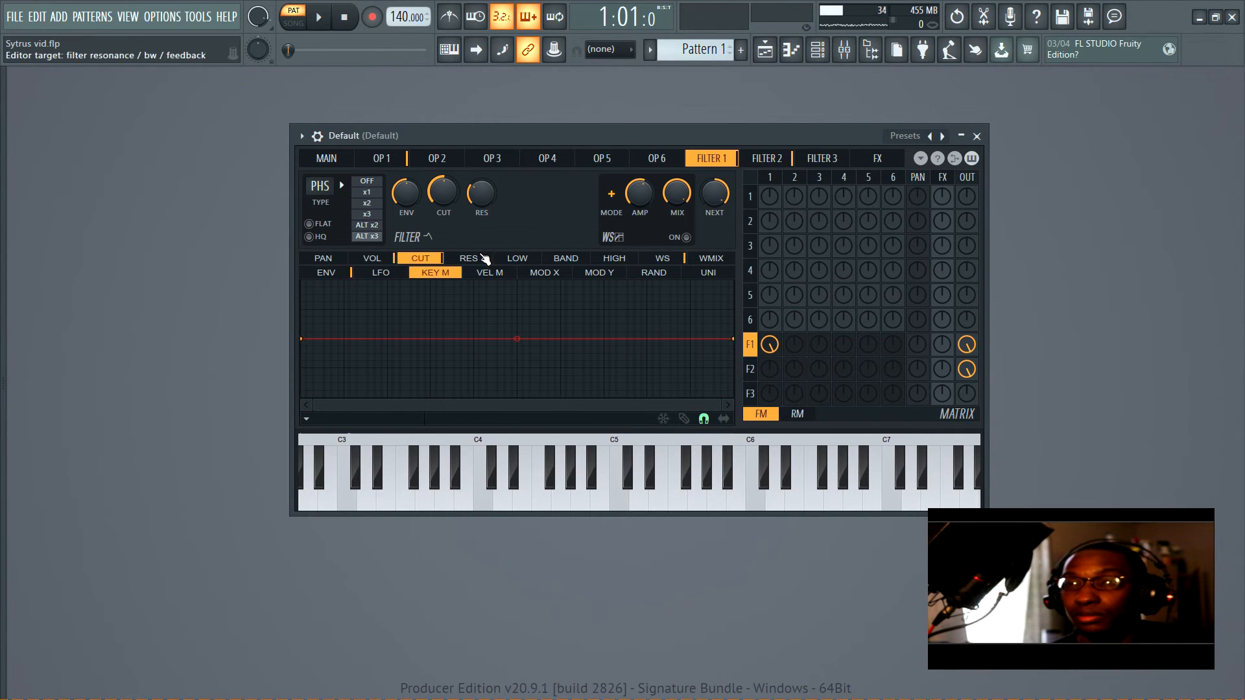
pyautogui.click(516, 258)
pyautogui.click(565, 259)
pyautogui.click(619, 258)
pyautogui.click(565, 259)
pyautogui.click(516, 258)
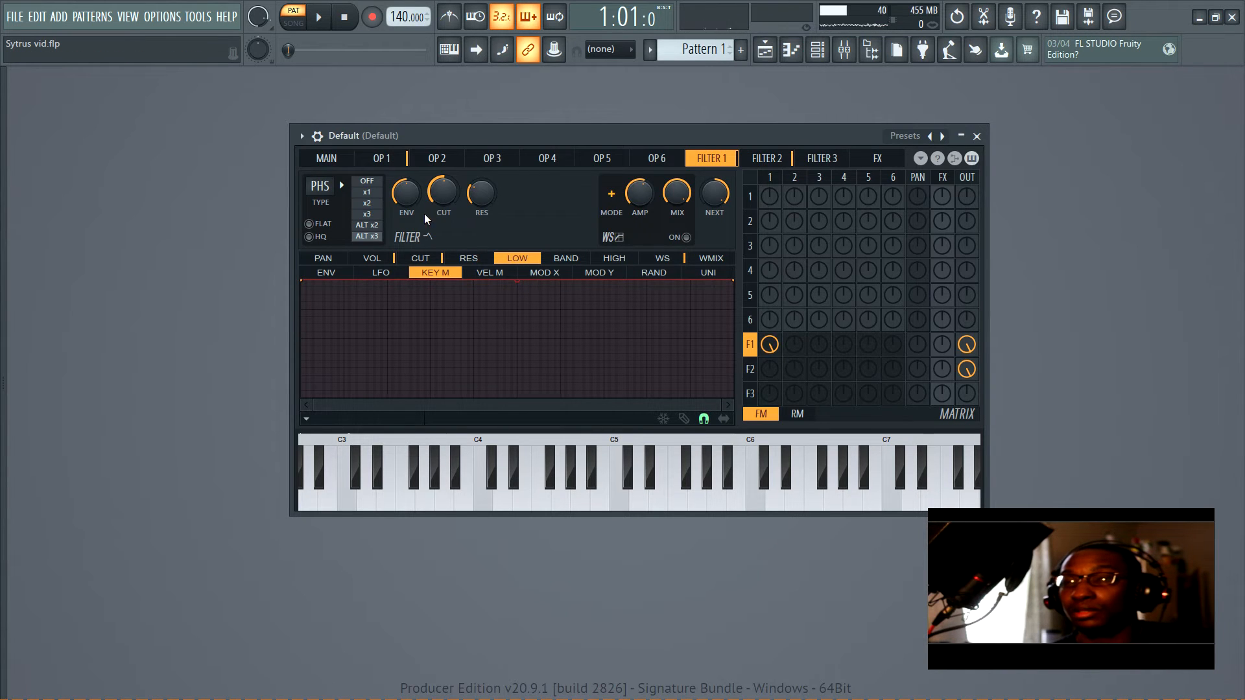
# - Set Filter 1's type to Chocolate state variable and show its cutoff envelope
pyautogui.click(340, 187)
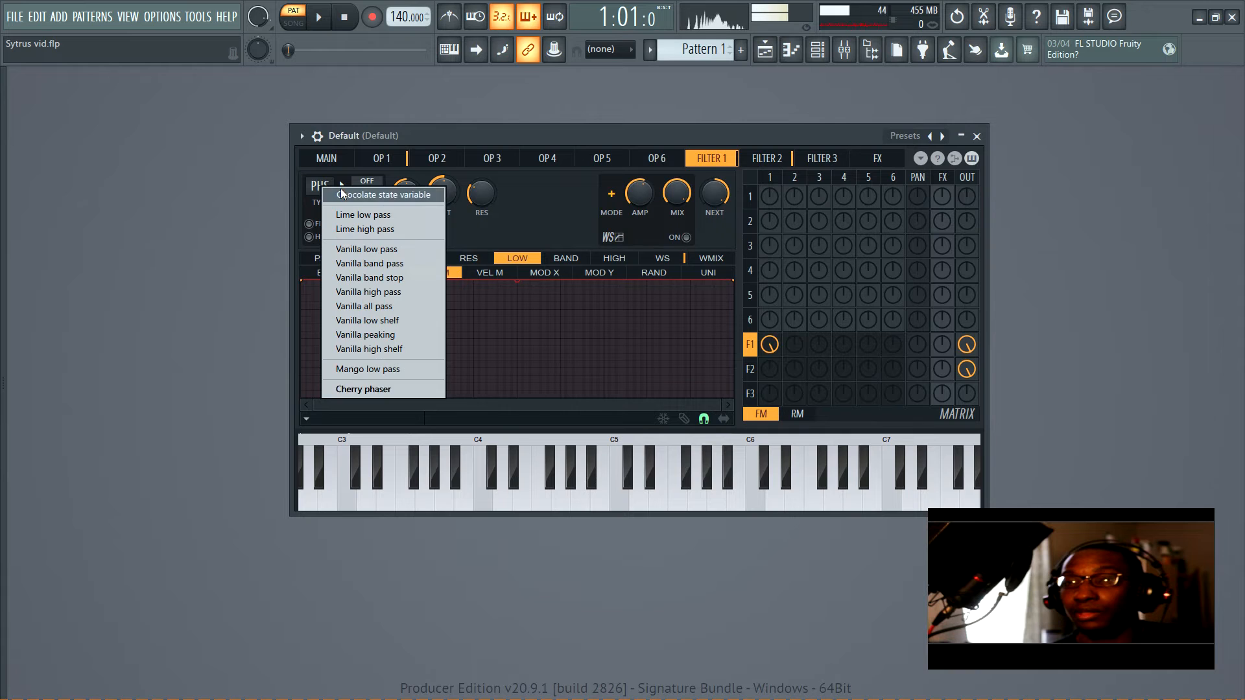
pyautogui.click(345, 193)
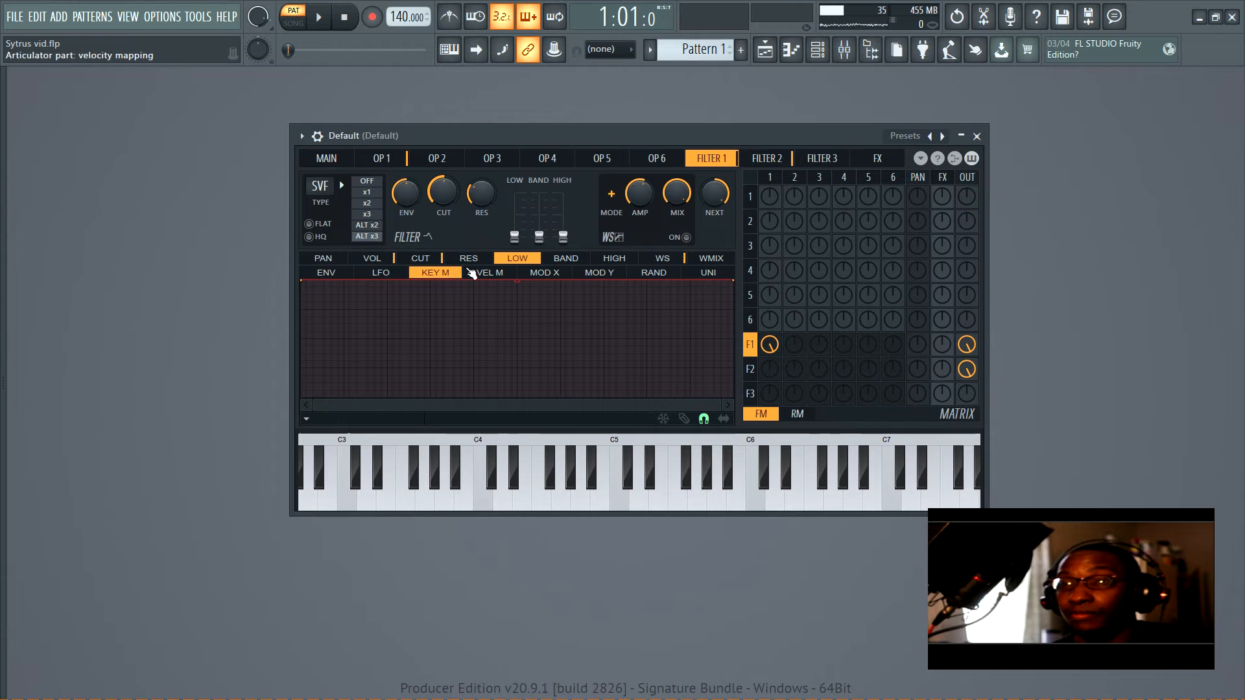
pyautogui.click(420, 258)
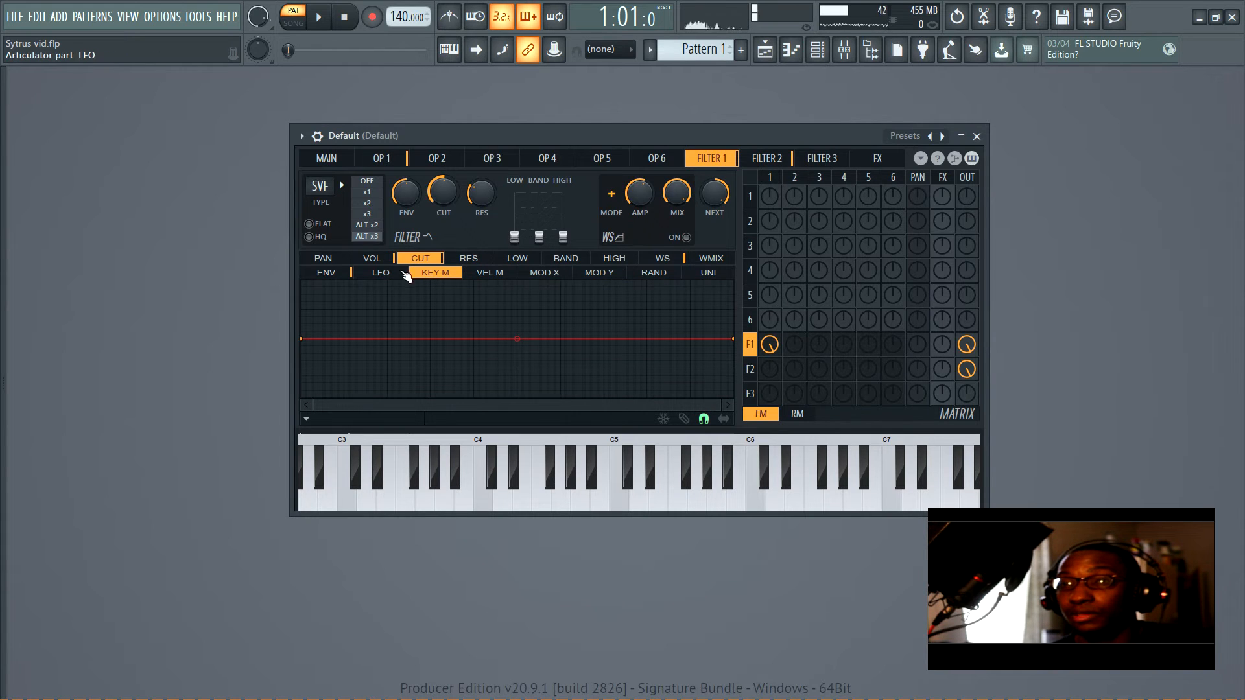
pyautogui.click(344, 273)
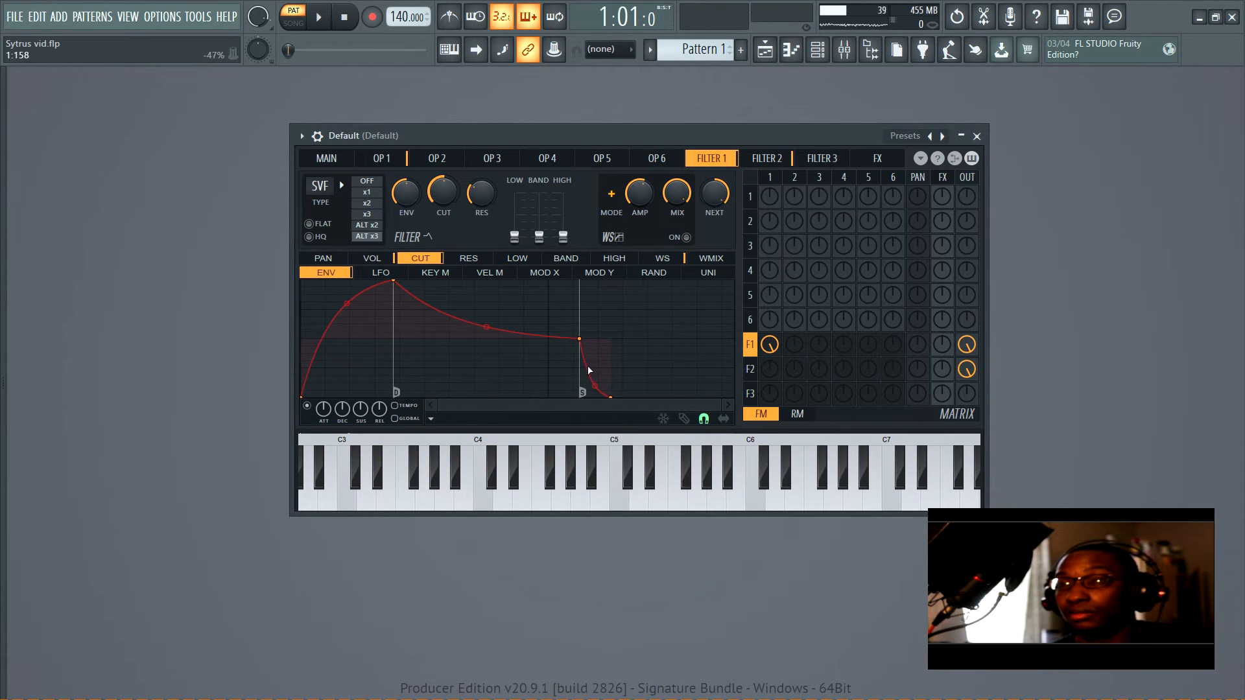
# - Compare Filter 1's waveshaper mix envelope with its waveshaper curve, switching the waveshaper to bipolar and back to unipolar
pyautogui.click(710, 259)
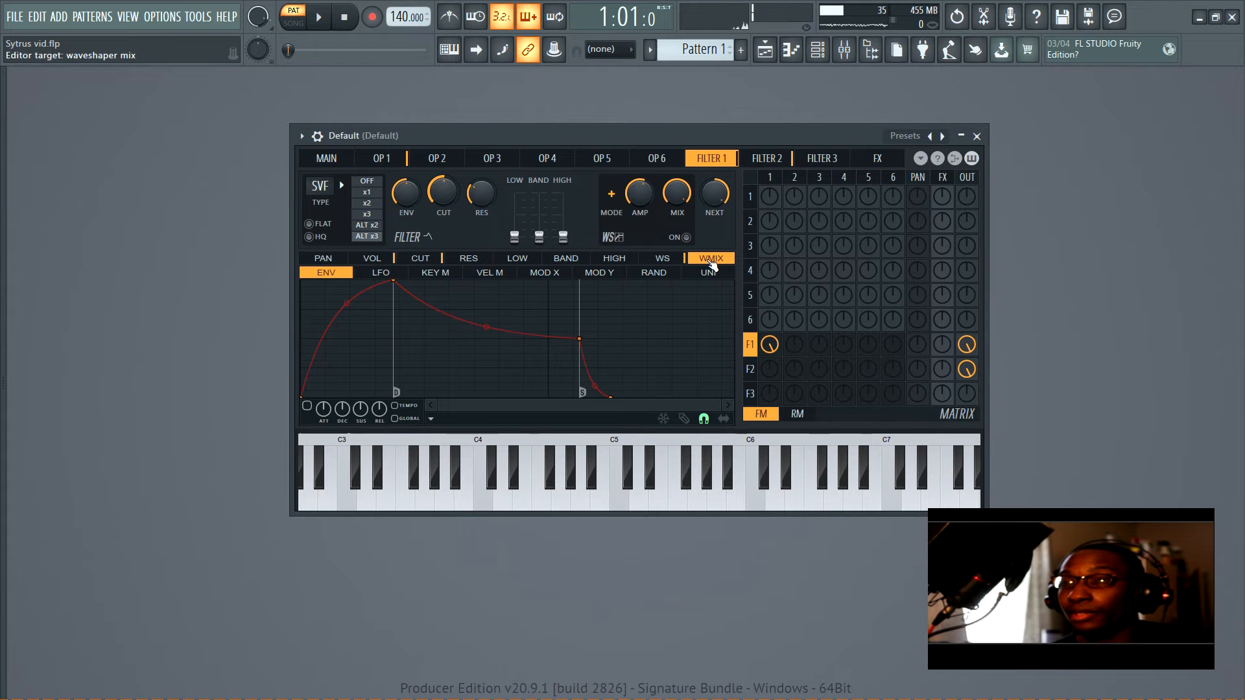
pyautogui.click(662, 258)
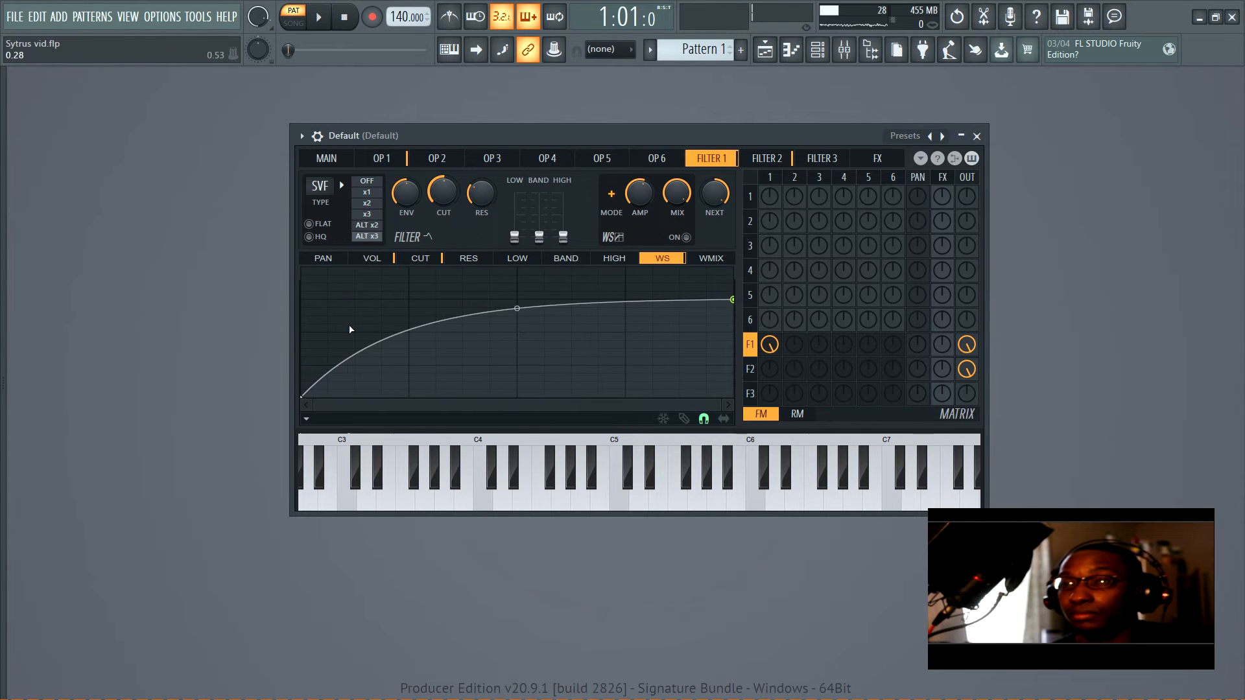
pyautogui.click(609, 195)
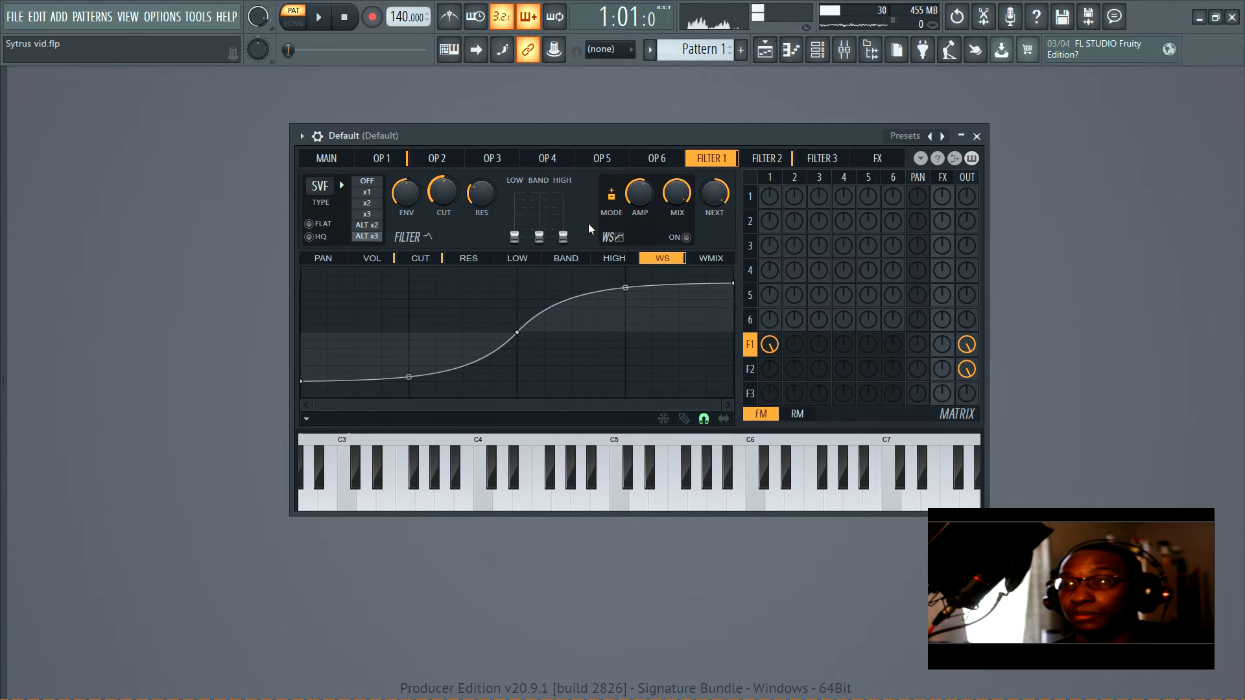
pyautogui.click(609, 194)
pyautogui.click(713, 260)
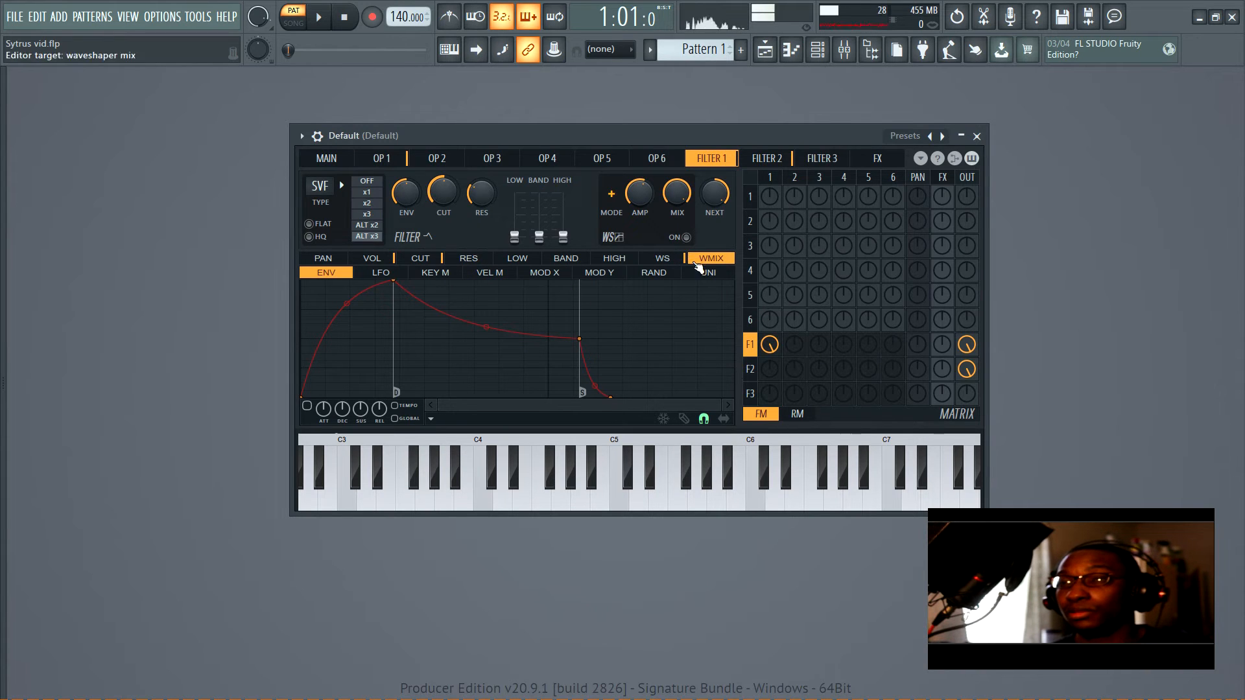
pyautogui.click(662, 259)
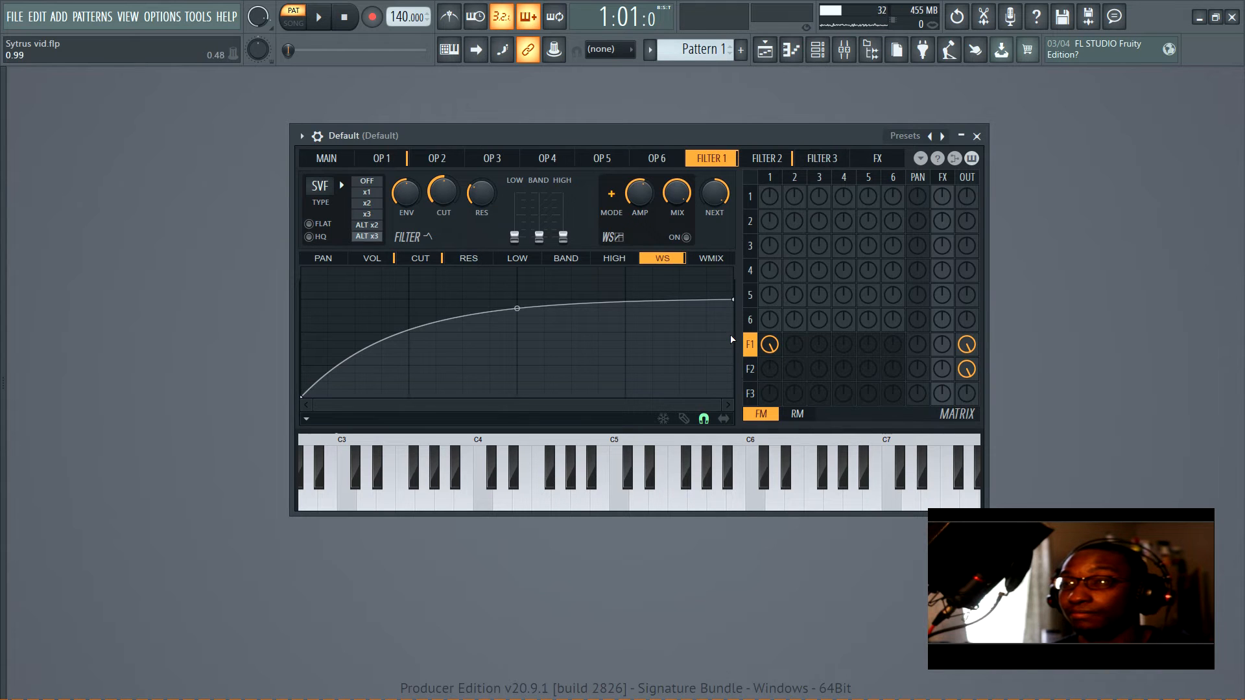
# - Open Sytrus's effects page and change the chorus order to 9, then to 4
pyautogui.click(869, 159)
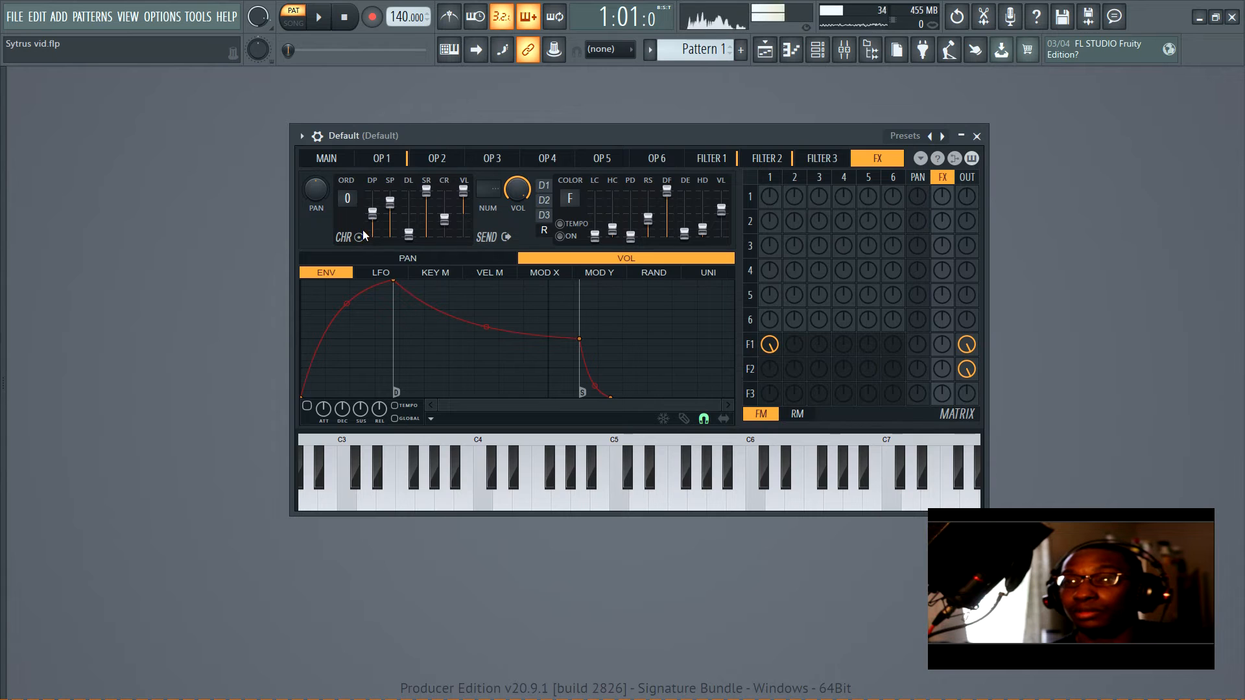
pyautogui.moveTo(351, 202); pyautogui.dragTo(351, 184)
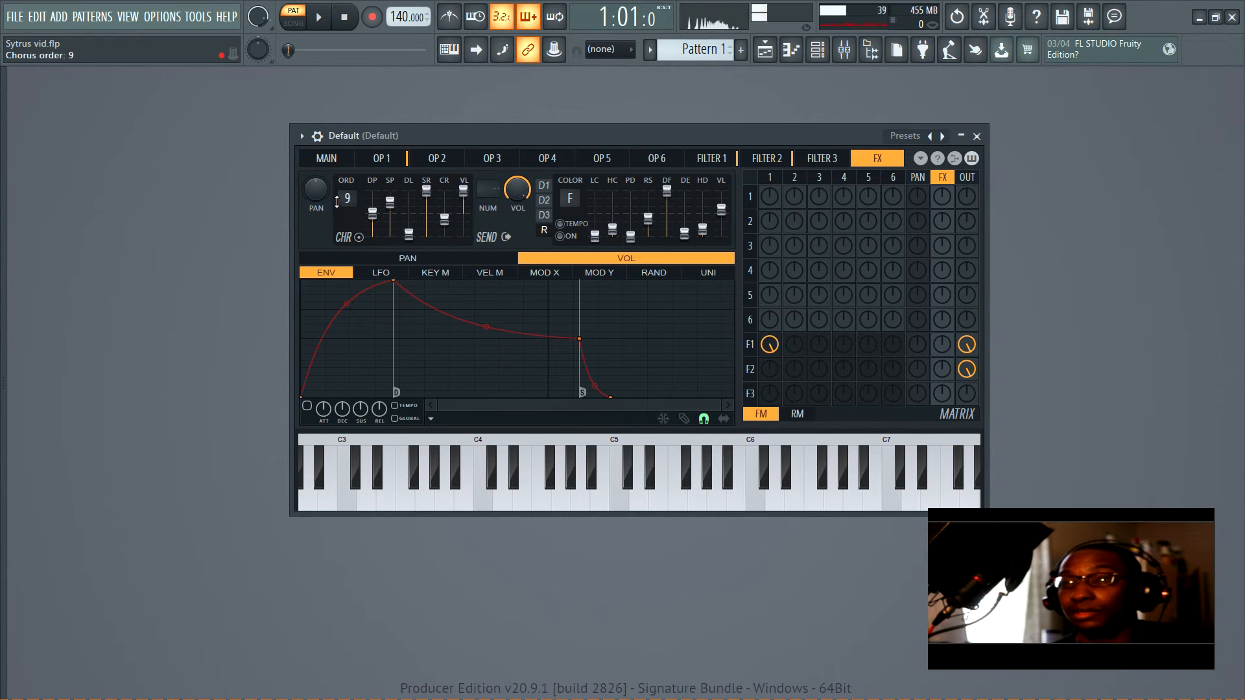
pyautogui.moveTo(345, 198); pyautogui.dragTo(316, 133)
# - View the settings of the second and third delay units, ending on delay unit 1
pyautogui.click(544, 199)
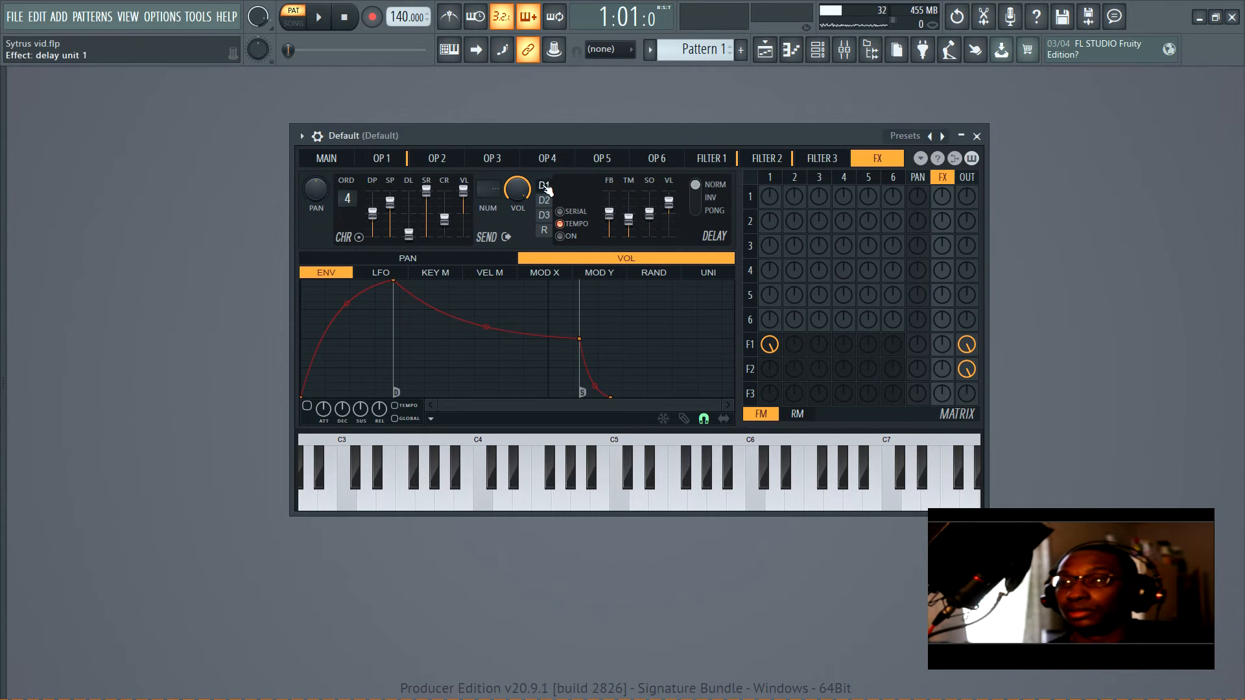
pyautogui.click(552, 216)
pyautogui.click(546, 187)
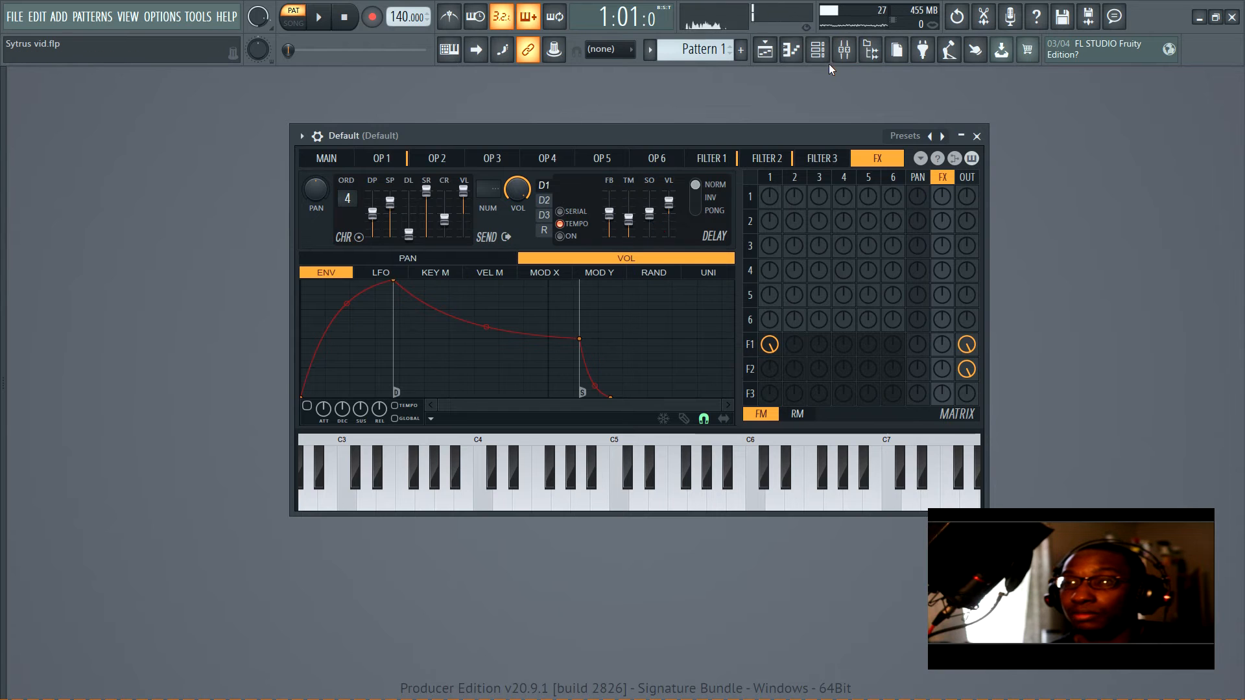
# - Check the effect slots on the synth's mixer track and close the mixer
pyautogui.click(845, 52)
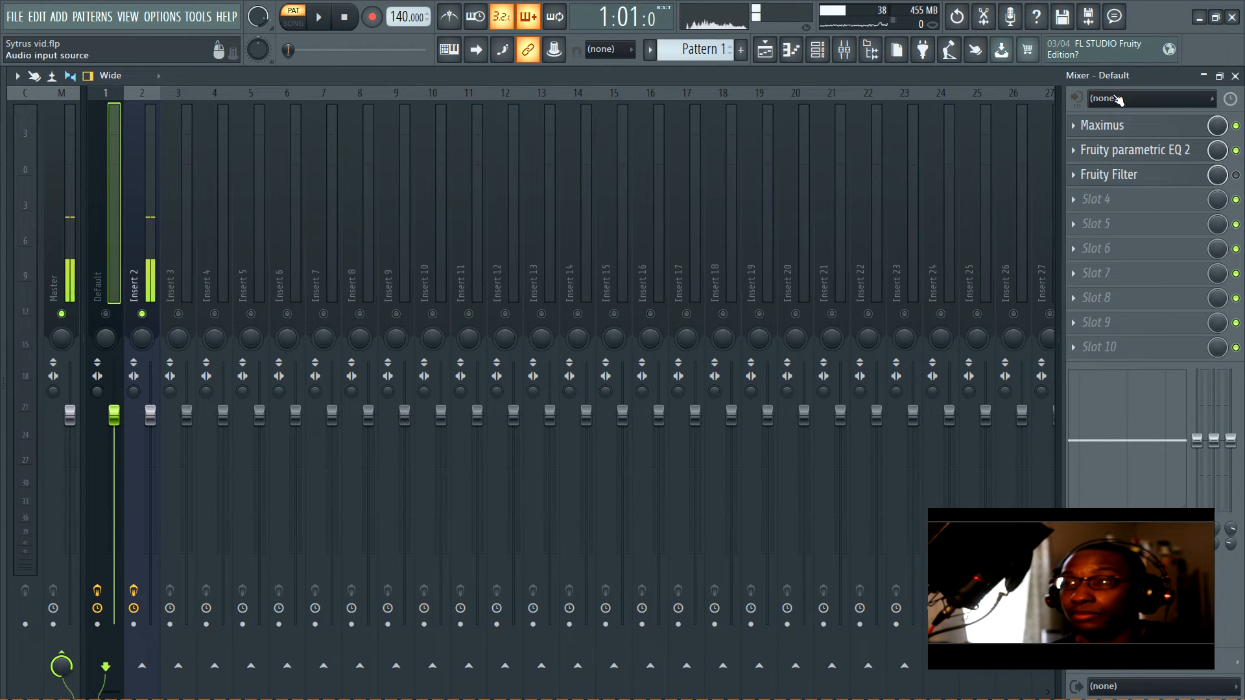
pyautogui.click(1235, 76)
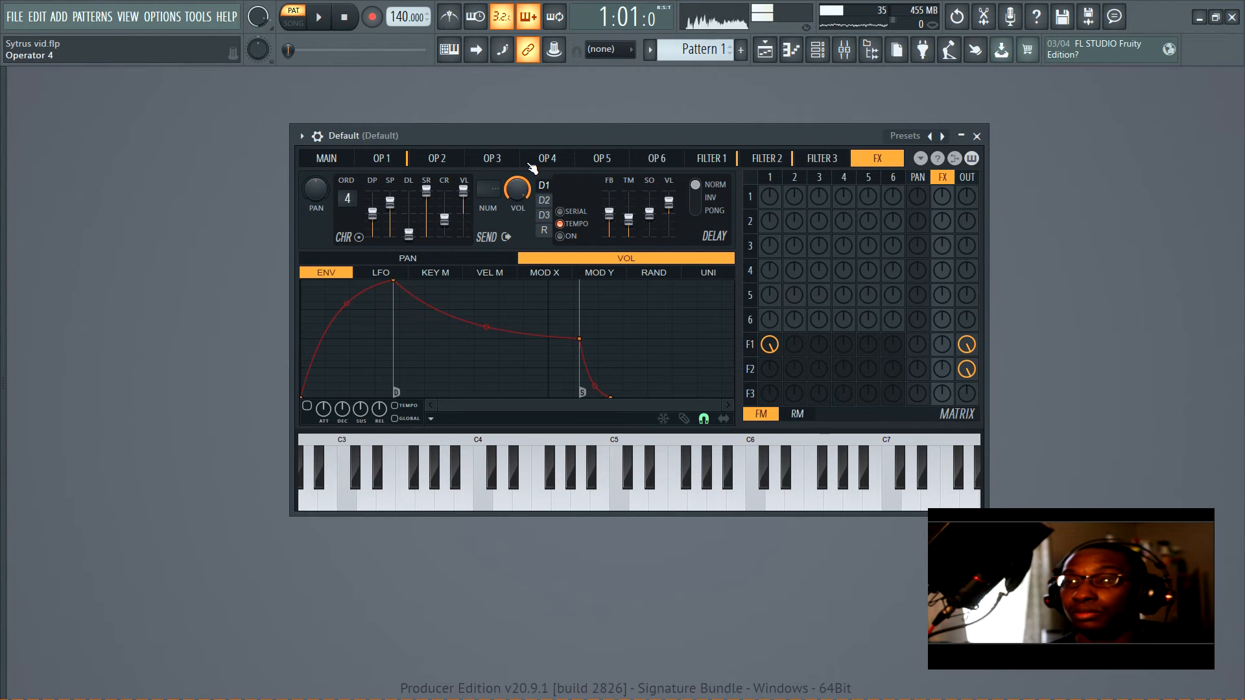
# - Turn on serial processing for delay unit 1, then view Filter 2's page and return to the effects page
pyautogui.click(583, 214)
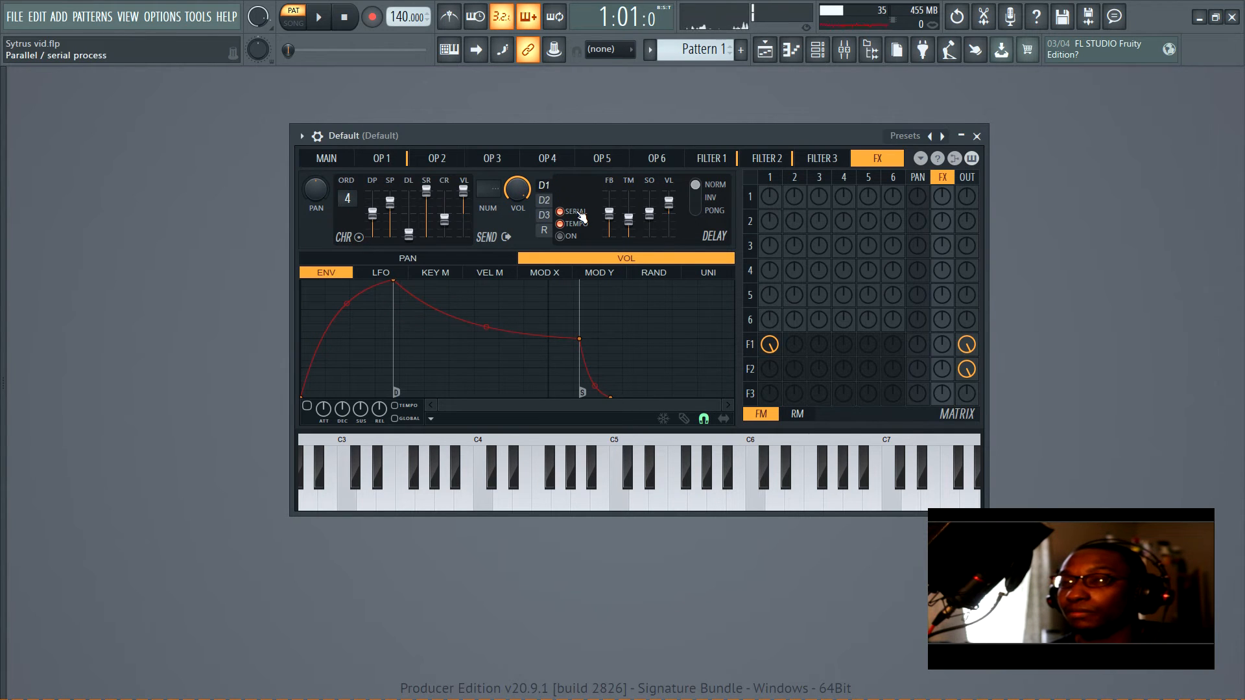
pyautogui.click(769, 159)
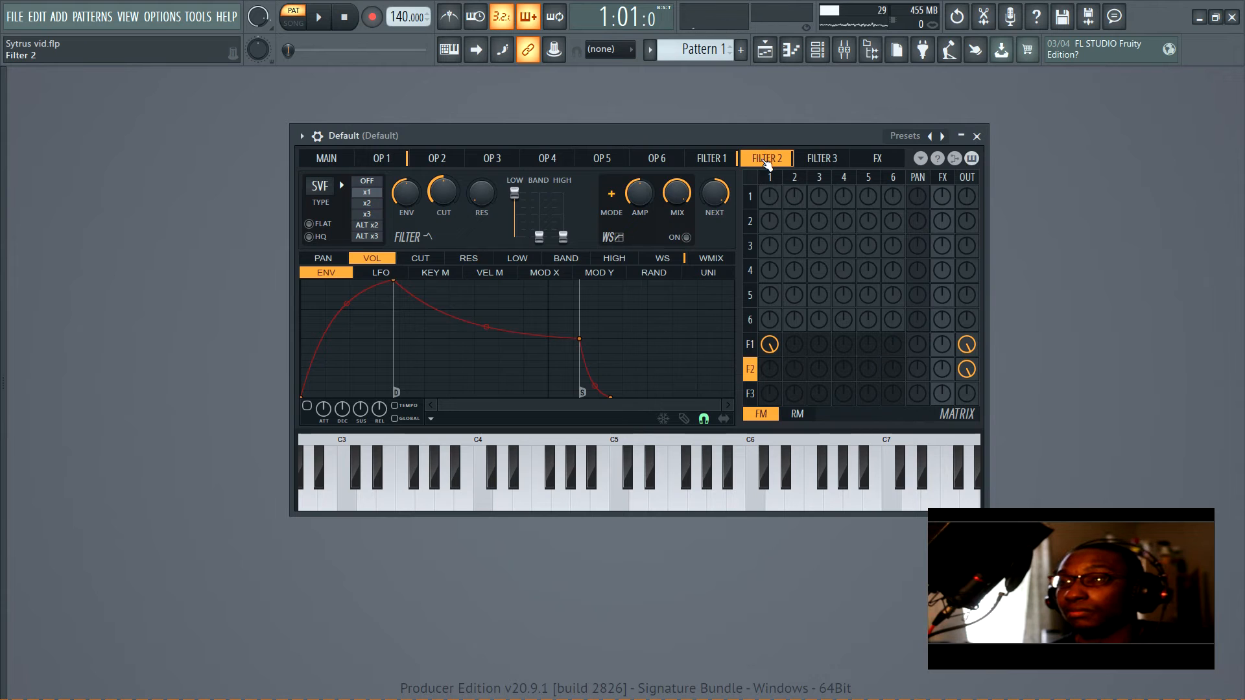
pyautogui.click(882, 161)
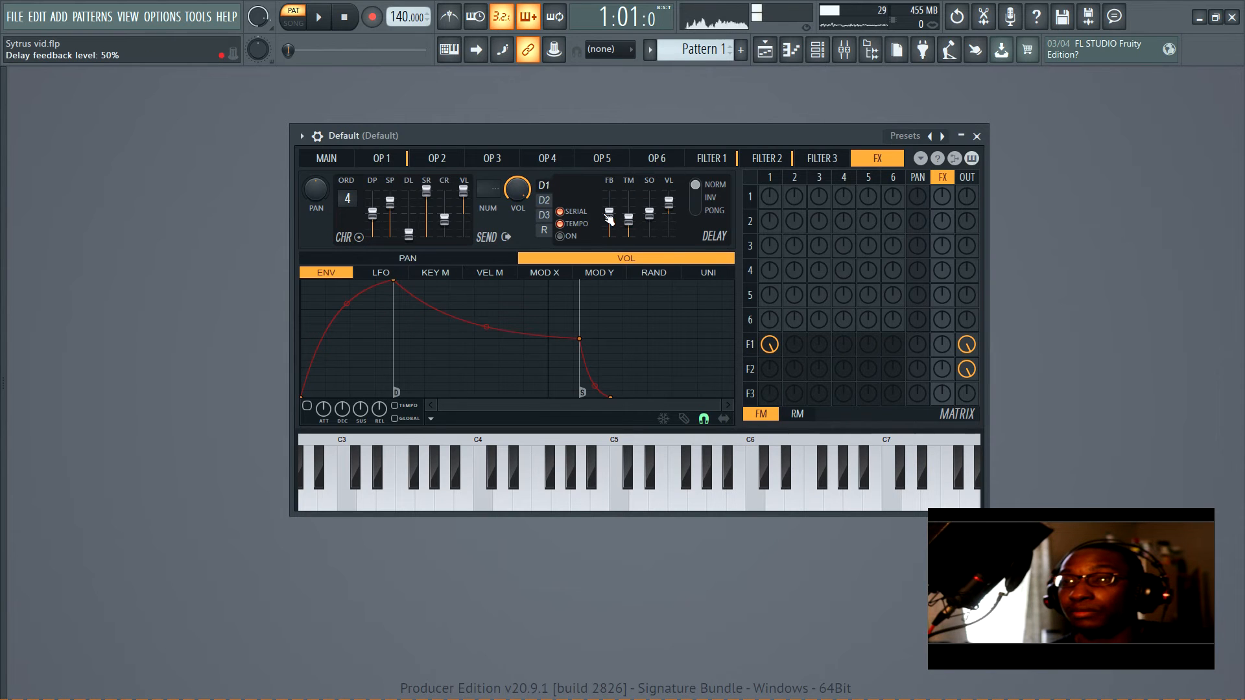
# - Set delay unit 1's time to 1:15, raise its feedback level and compare tempo-based time on and off, ending off
pyautogui.moveTo(628, 218); pyautogui.dragTo(628, 229)
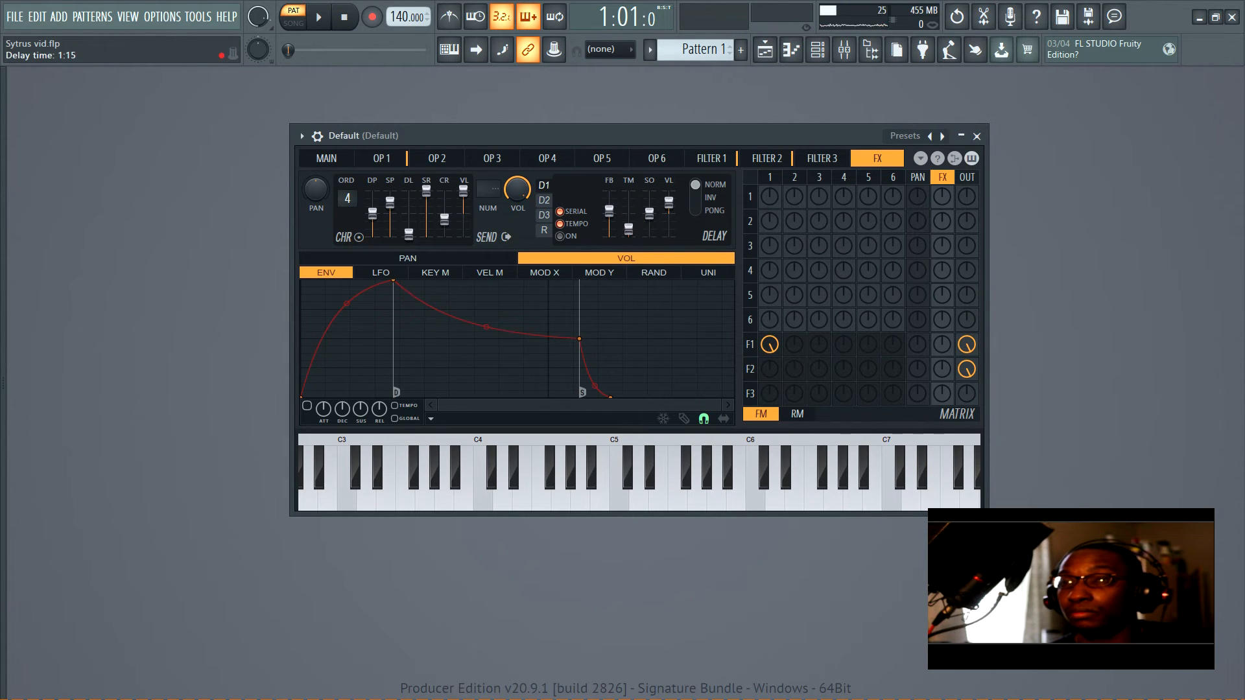
pyautogui.click(628, 229)
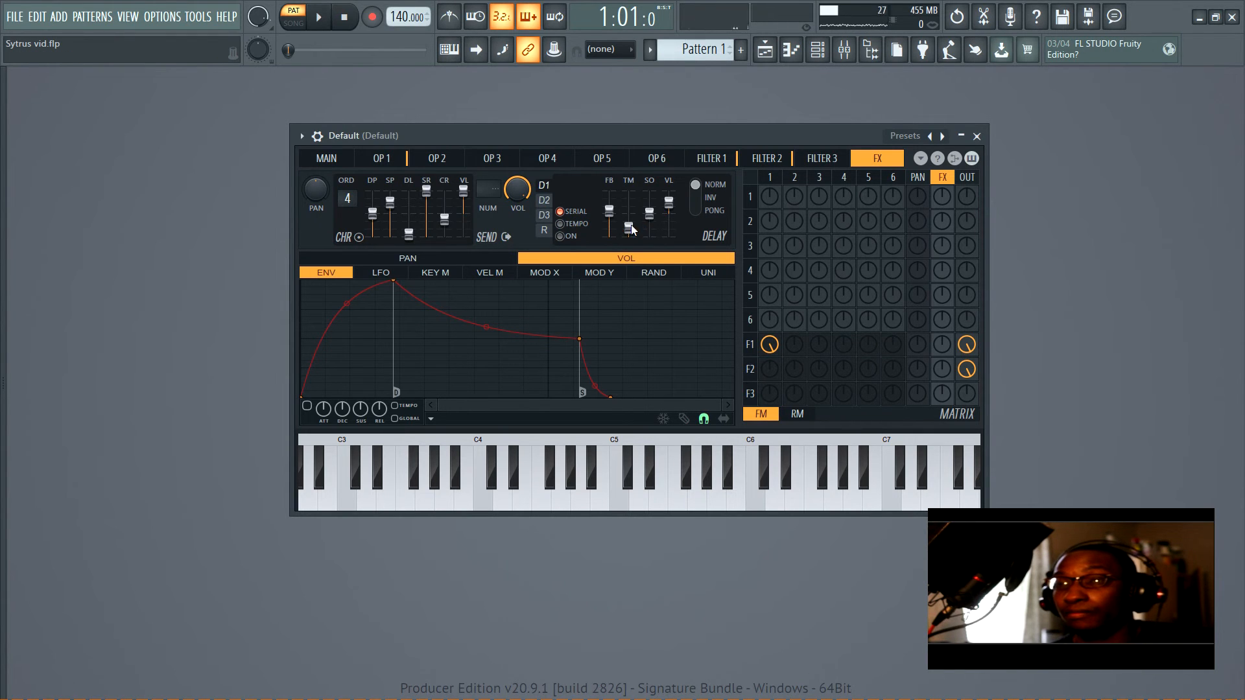
pyautogui.moveTo(623, 228); pyautogui.dragTo(628, 227)
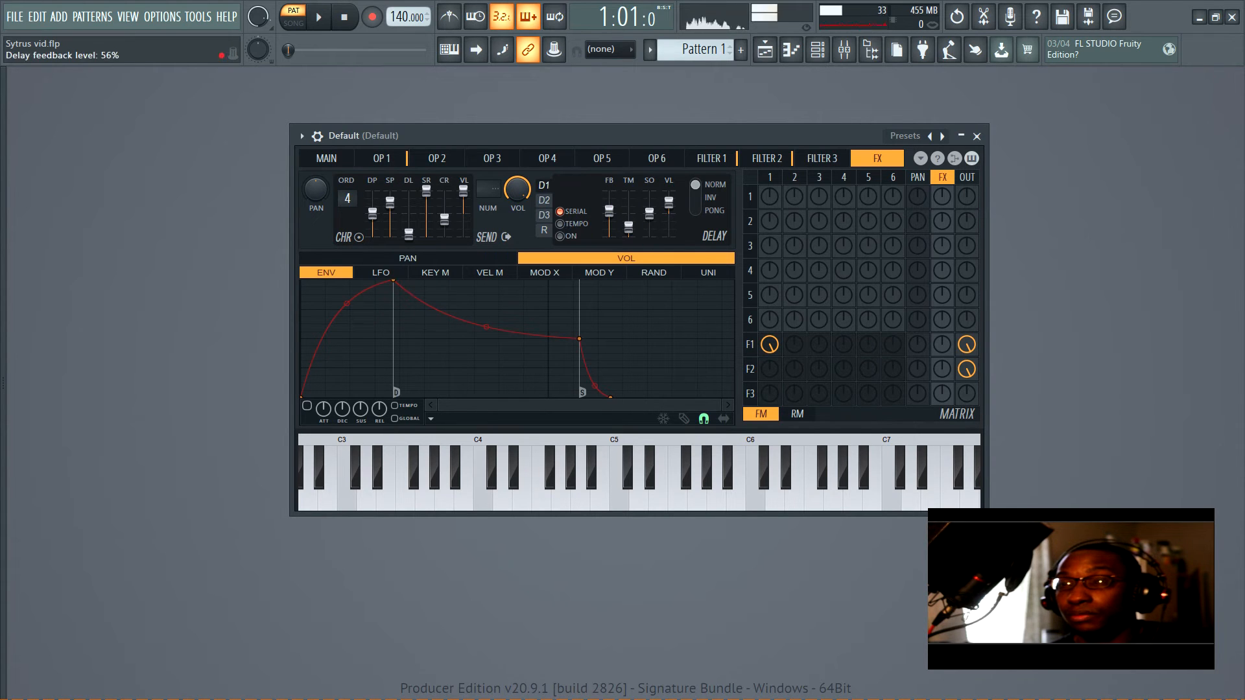
pyautogui.click(561, 224)
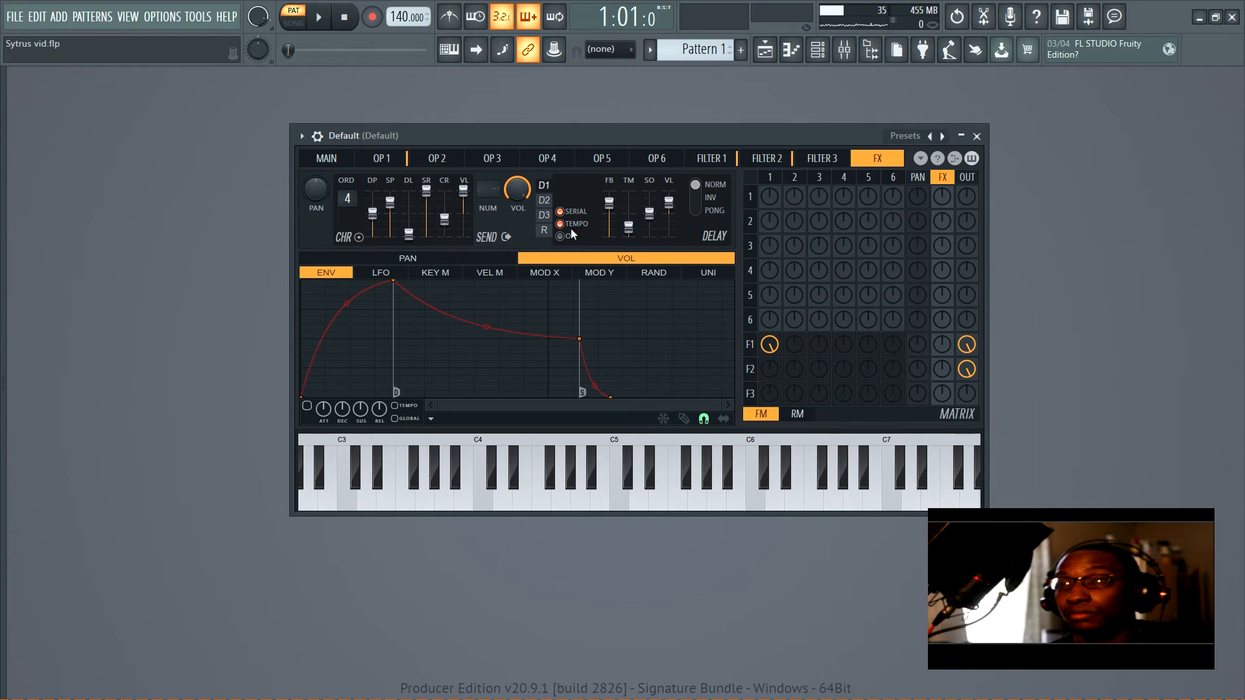
# - View delay unit 2's settings, then return to delay unit 1 and enable it
pyautogui.click(544, 200)
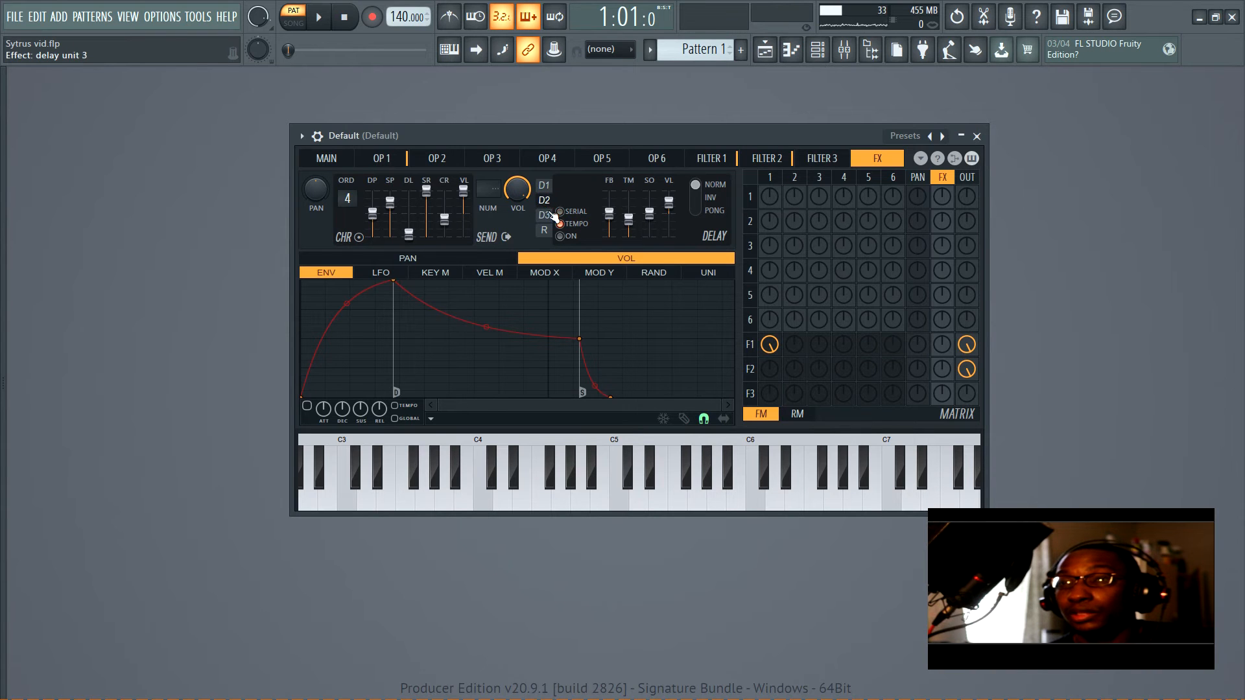
pyautogui.click(546, 185)
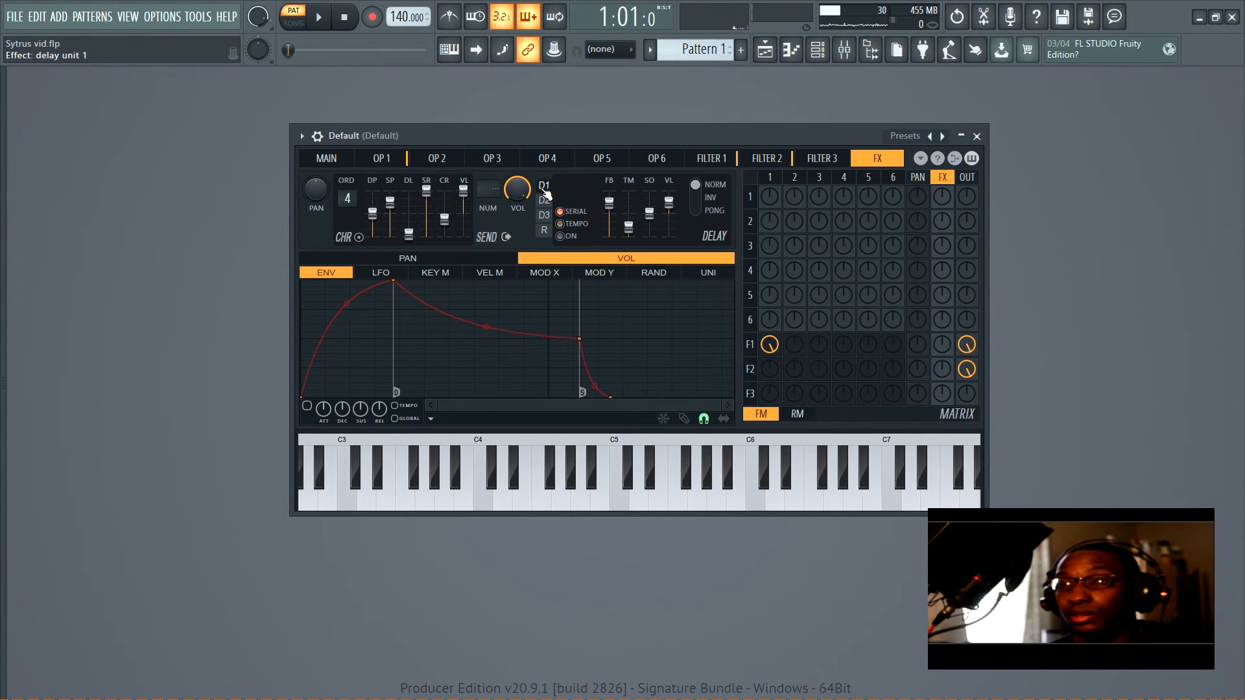
pyautogui.click(559, 235)
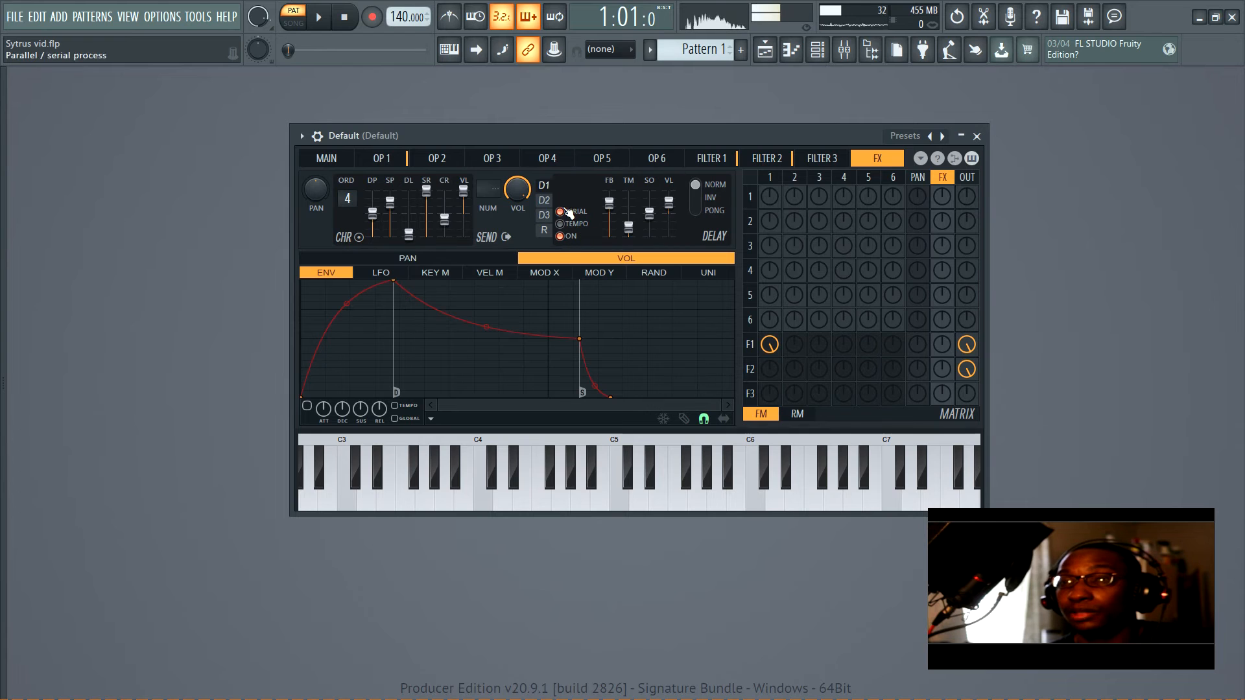
# - View delay unit 2 again and turn on serial processing for delay unit 3
pyautogui.click(544, 202)
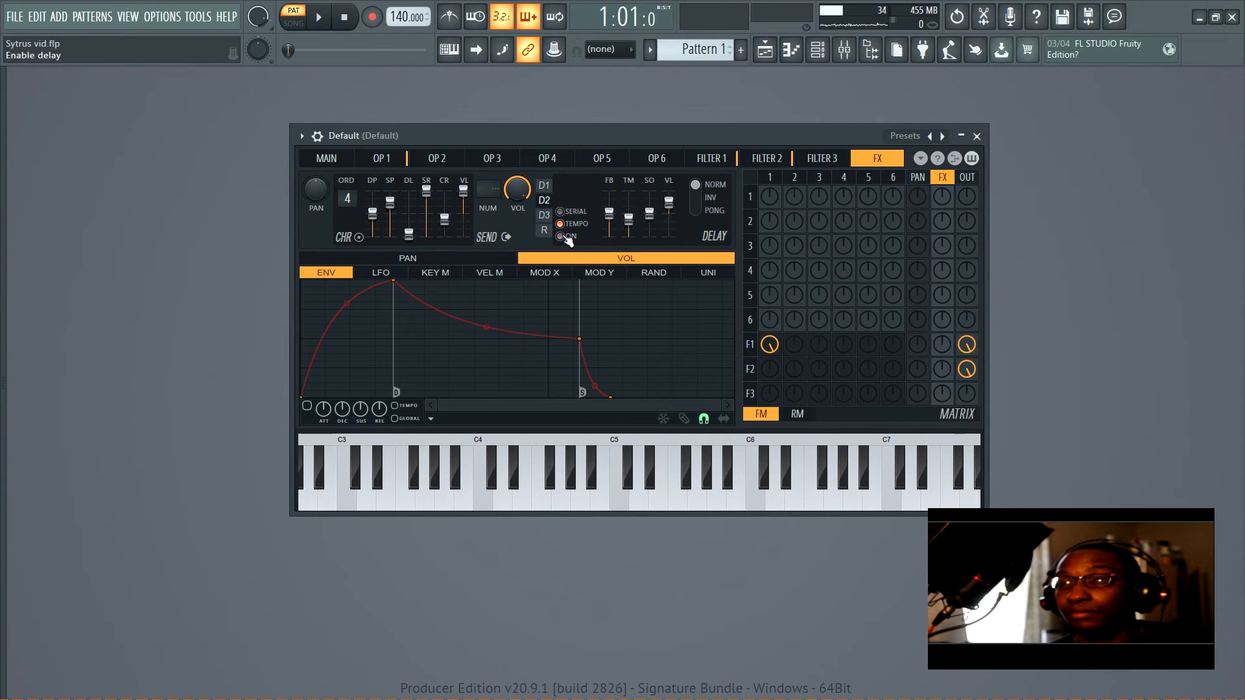
pyautogui.click(552, 215)
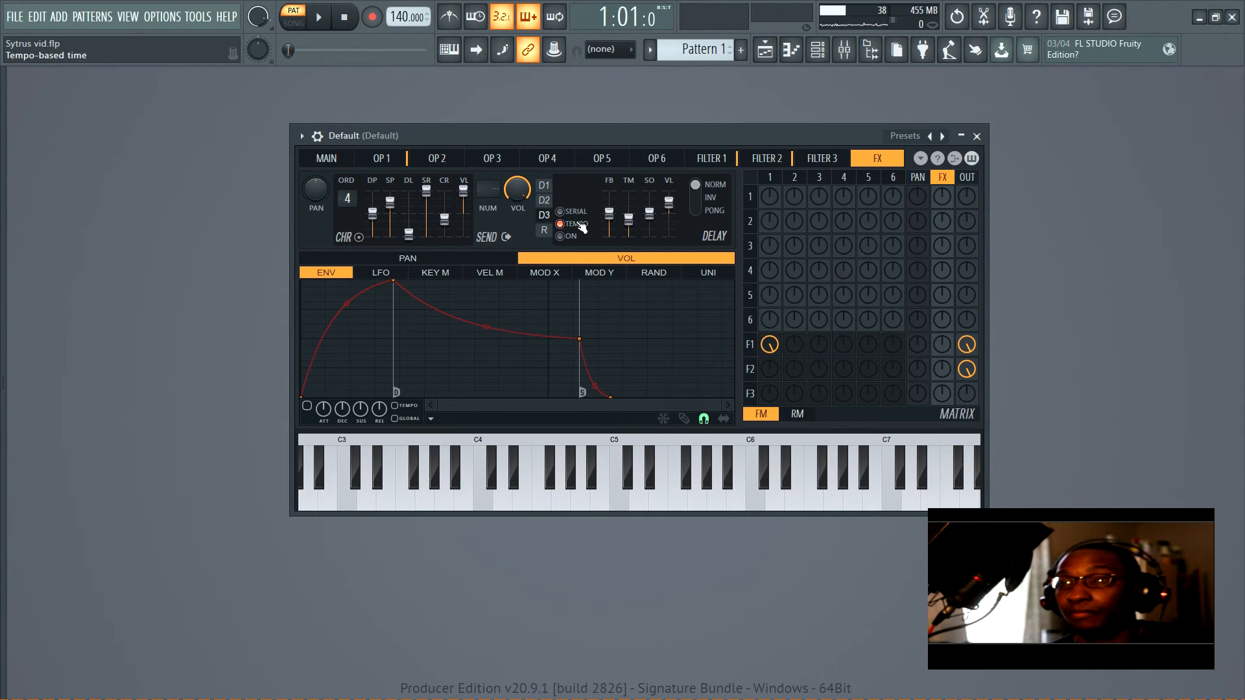
pyautogui.click(583, 212)
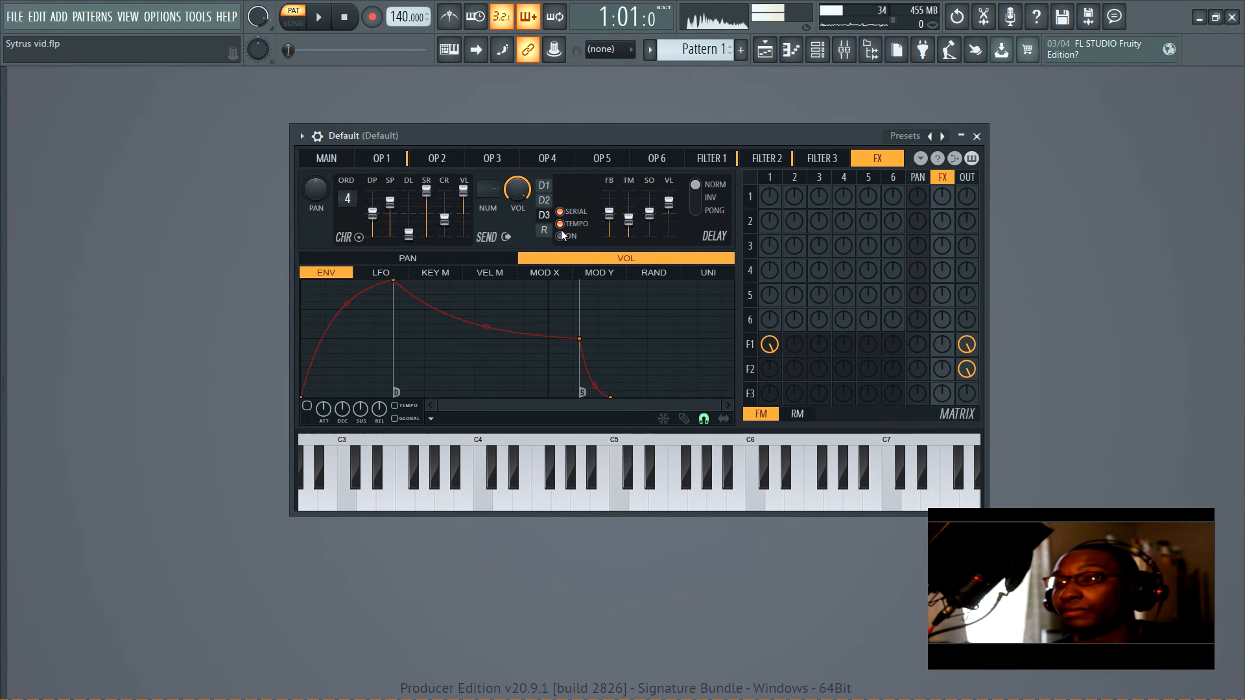
# - Enable the reverb with color F, raise its high cut to maximum and turn its low cut off
pyautogui.click(550, 232)
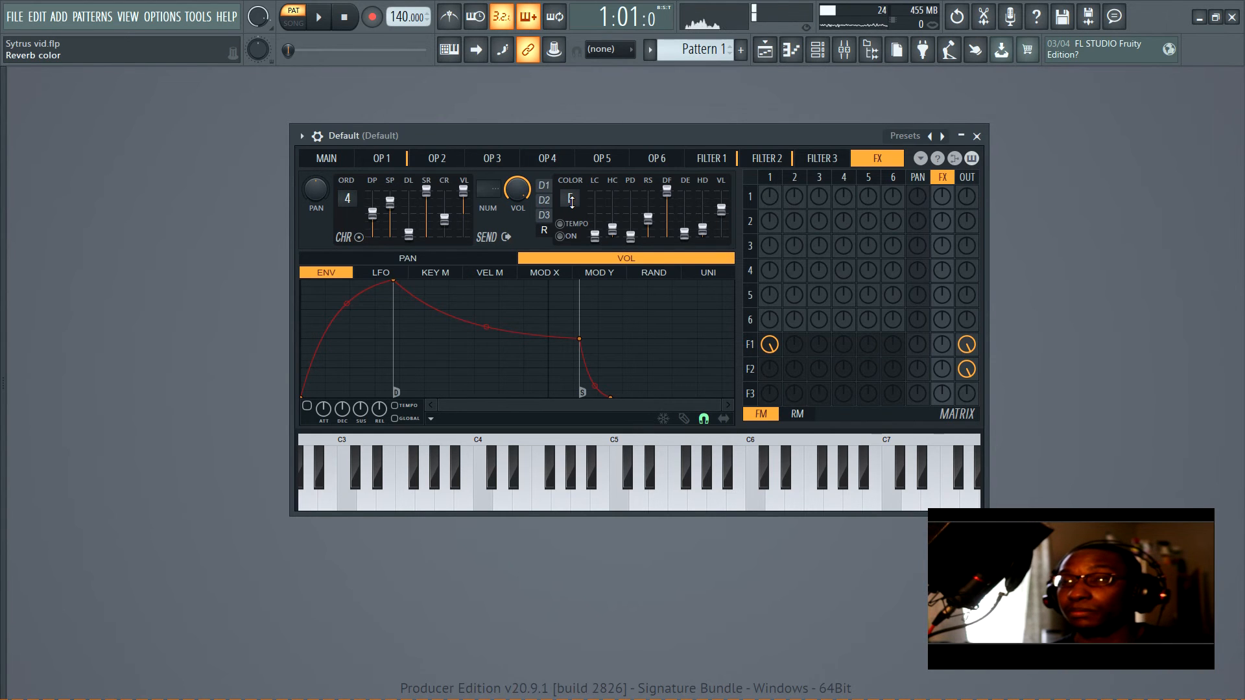
pyautogui.moveTo(569, 198); pyautogui.dragTo(570, 199)
pyautogui.moveTo(612, 229); pyautogui.dragTo(612, 189)
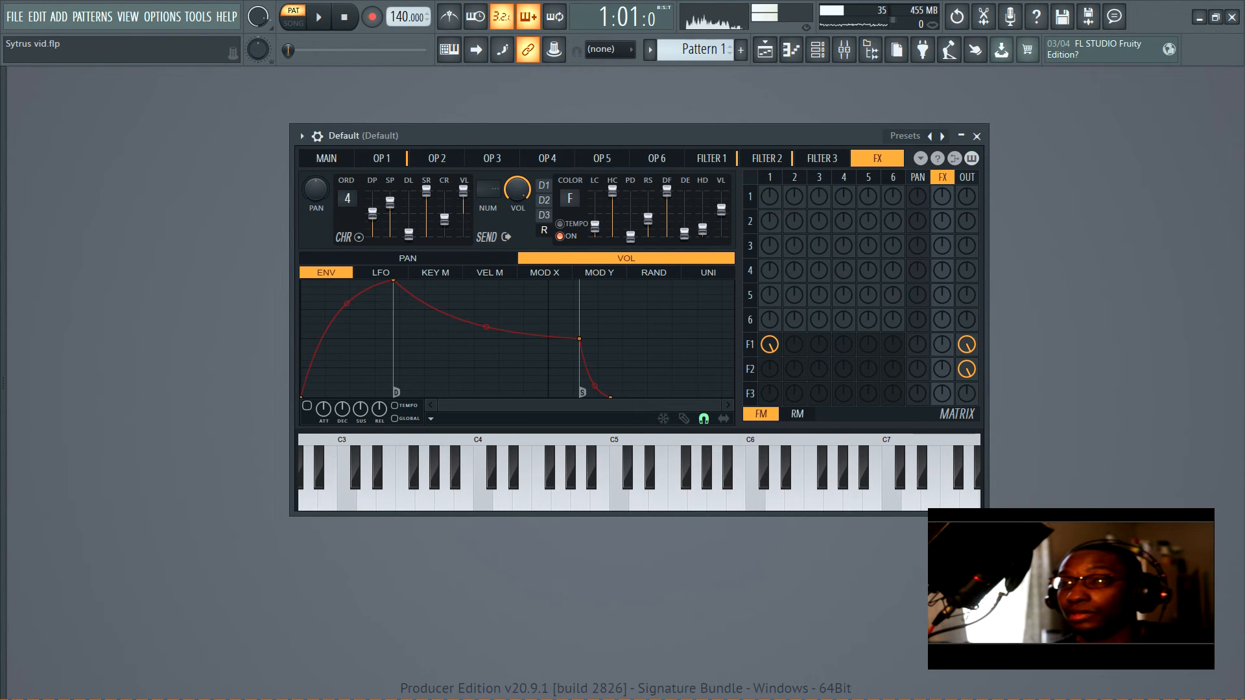
pyautogui.moveTo(594, 225); pyautogui.dragTo(595, 236)
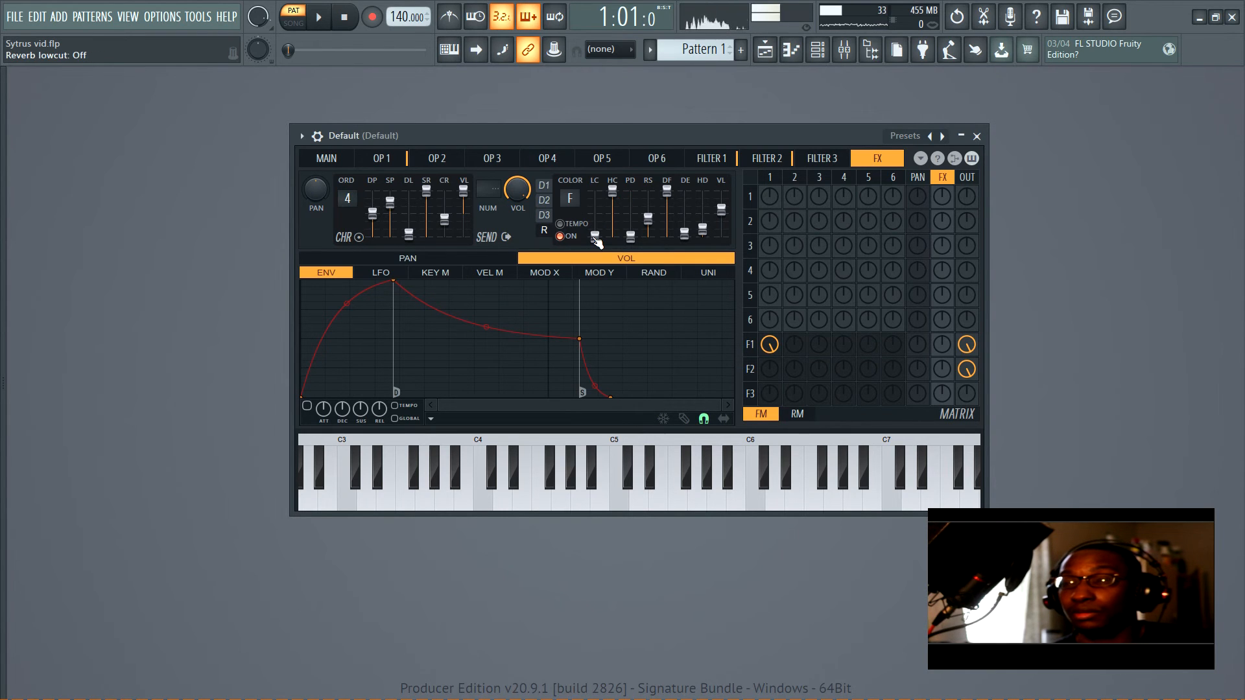
# - Raise the reverb's predelay, room size and decay slightly, turn high damping off and set the reverb level to maximum
pyautogui.moveTo(630, 238); pyautogui.dragTo(630, 228)
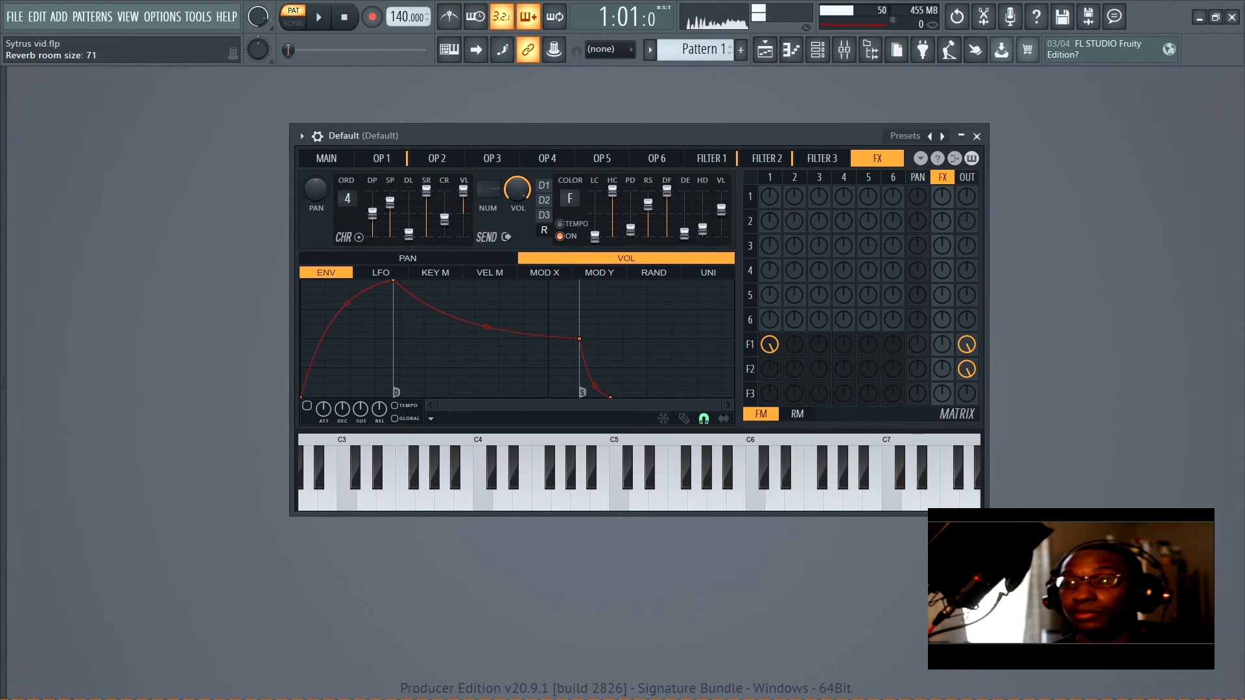
pyautogui.moveTo(647, 202); pyautogui.dragTo(648, 207)
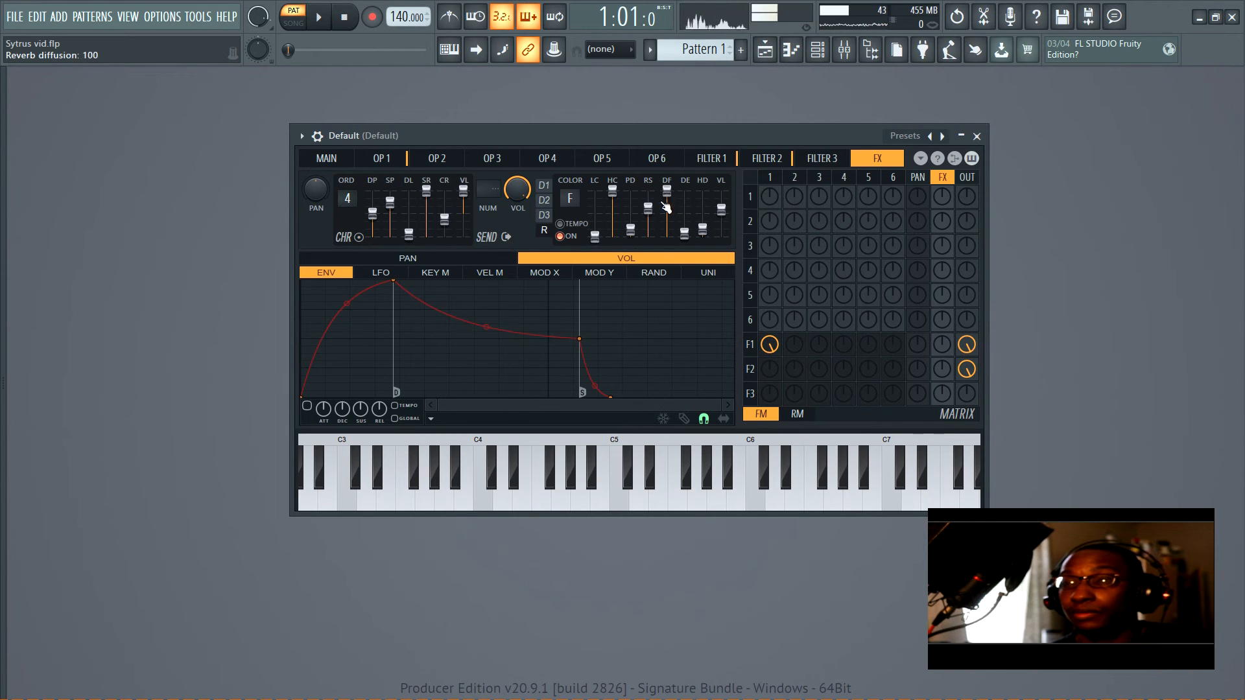
pyautogui.moveTo(684, 233); pyautogui.dragTo(702, 190)
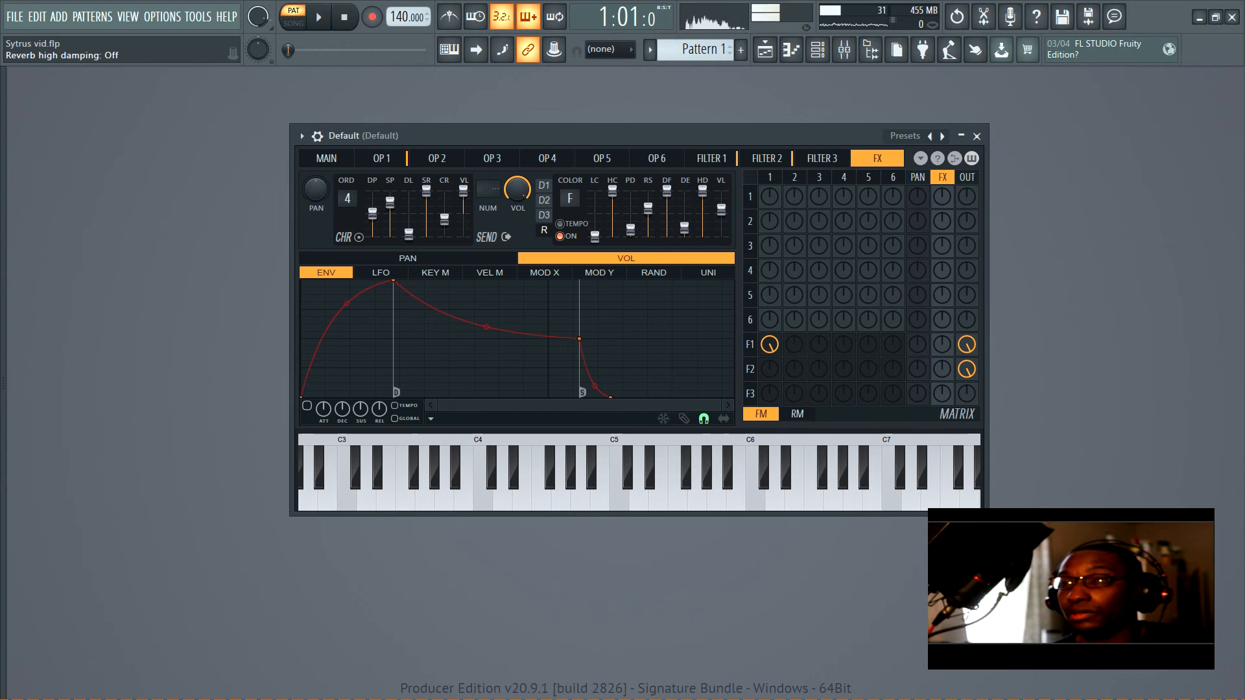
pyautogui.moveTo(721, 209); pyautogui.dragTo(721, 190)
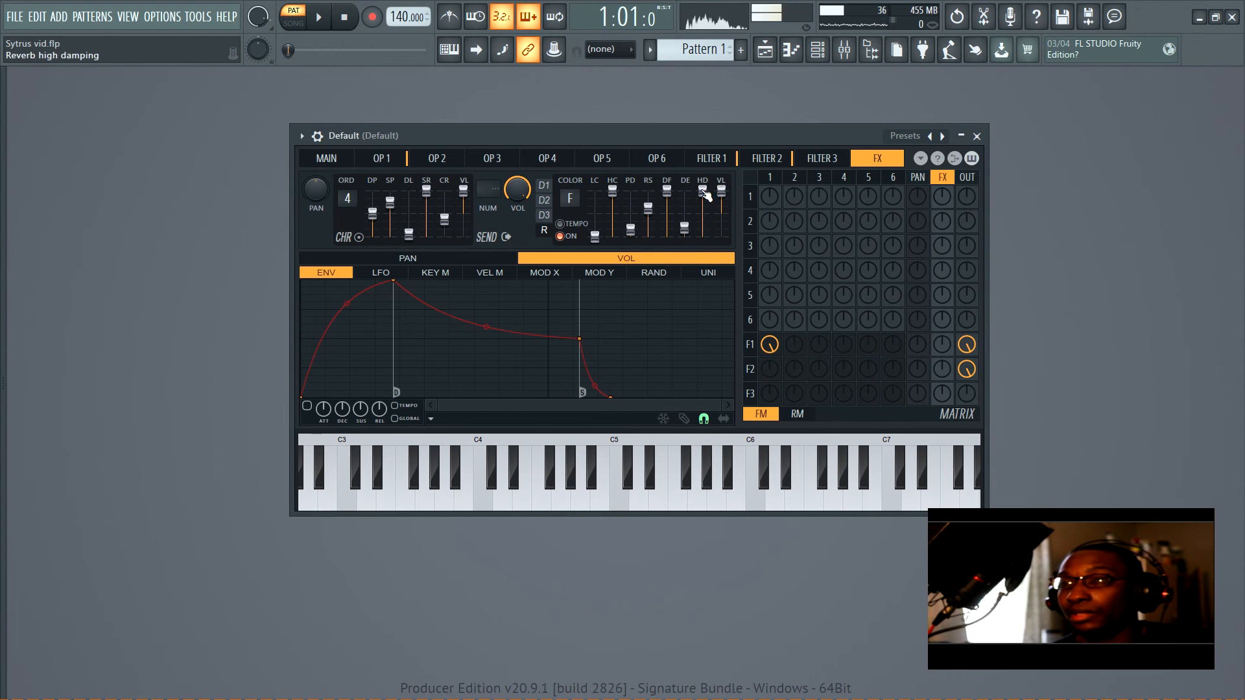
# - Send filters 1 and 2 to the effects in the matrix at a moderate amount and lower the reverb level to mid-range
pyautogui.moveTo(941, 345)
pyautogui.mouseDown()
pyautogui.moveTo(946, 384)
pyautogui.moveTo(942, 348)
pyautogui.mouseUp()
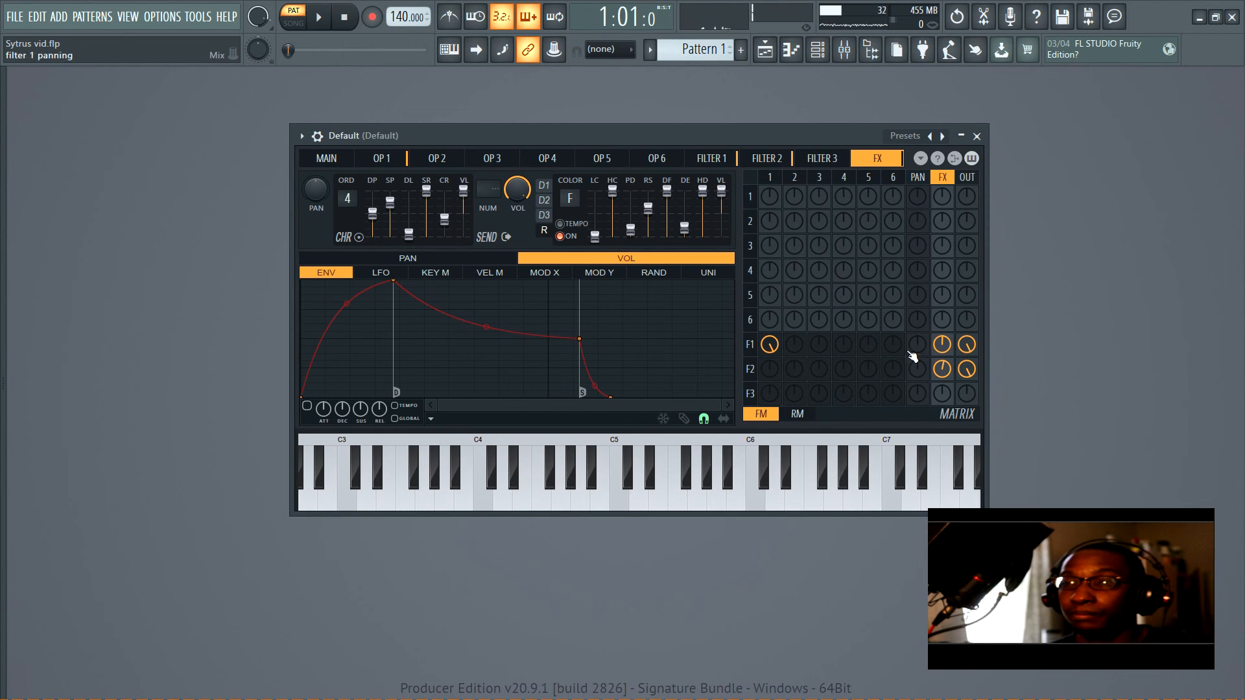
pyautogui.moveTo(729, 201); pyautogui.dragTo(729, 220)
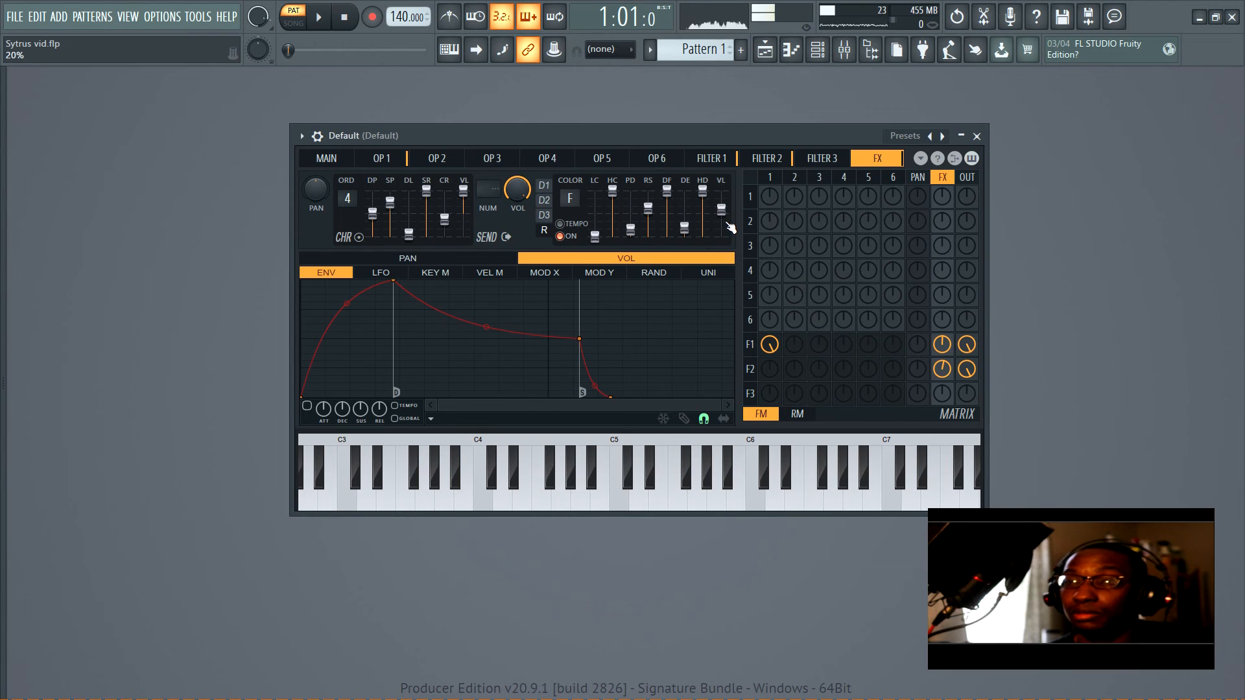
pyautogui.moveTo(939, 346)
pyautogui.mouseDown()
pyautogui.moveTo(940, 329)
pyautogui.moveTo(941, 357)
pyautogui.mouseUp()
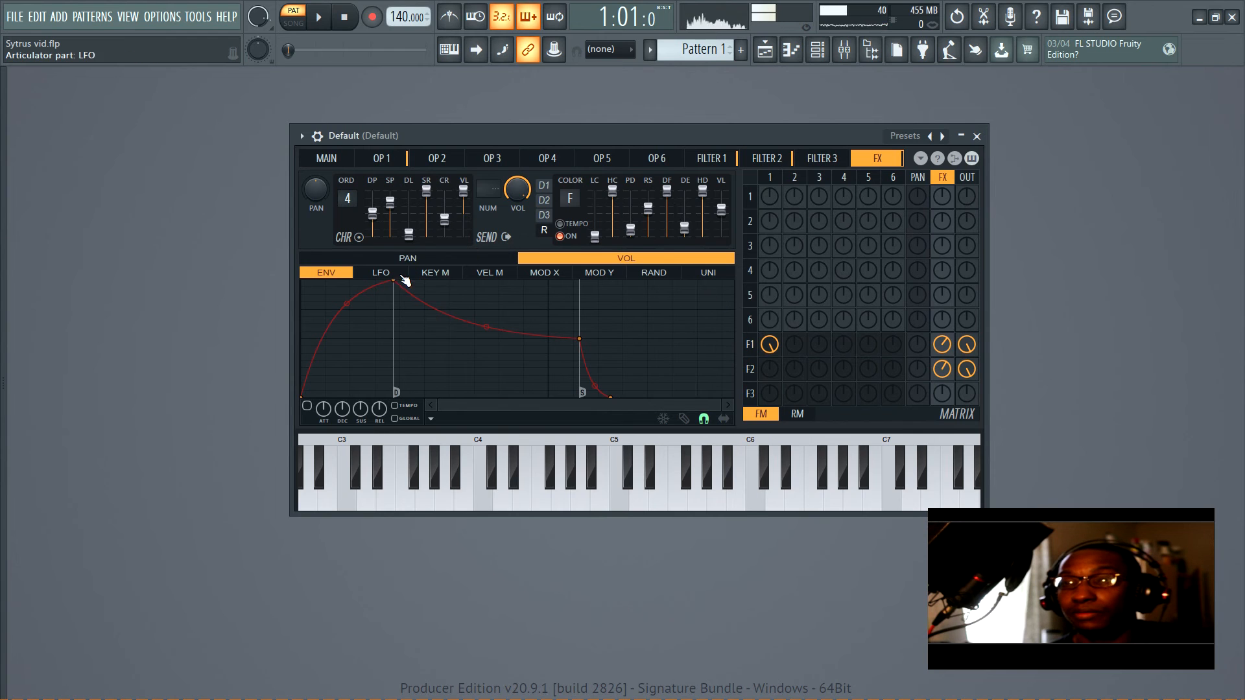
# - Set the effects volume key mapping's middle point to Hold and its first point to 0%, and play low notes
pyautogui.click(435, 273)
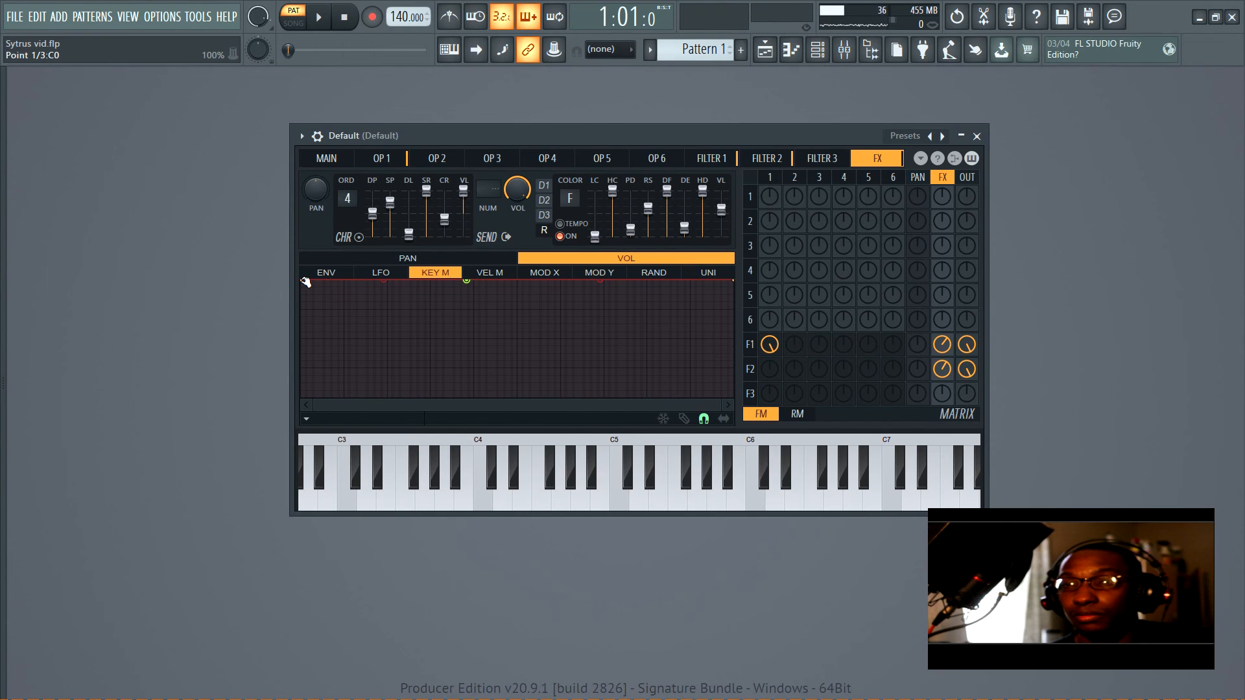
pyautogui.rightClick(467, 282)
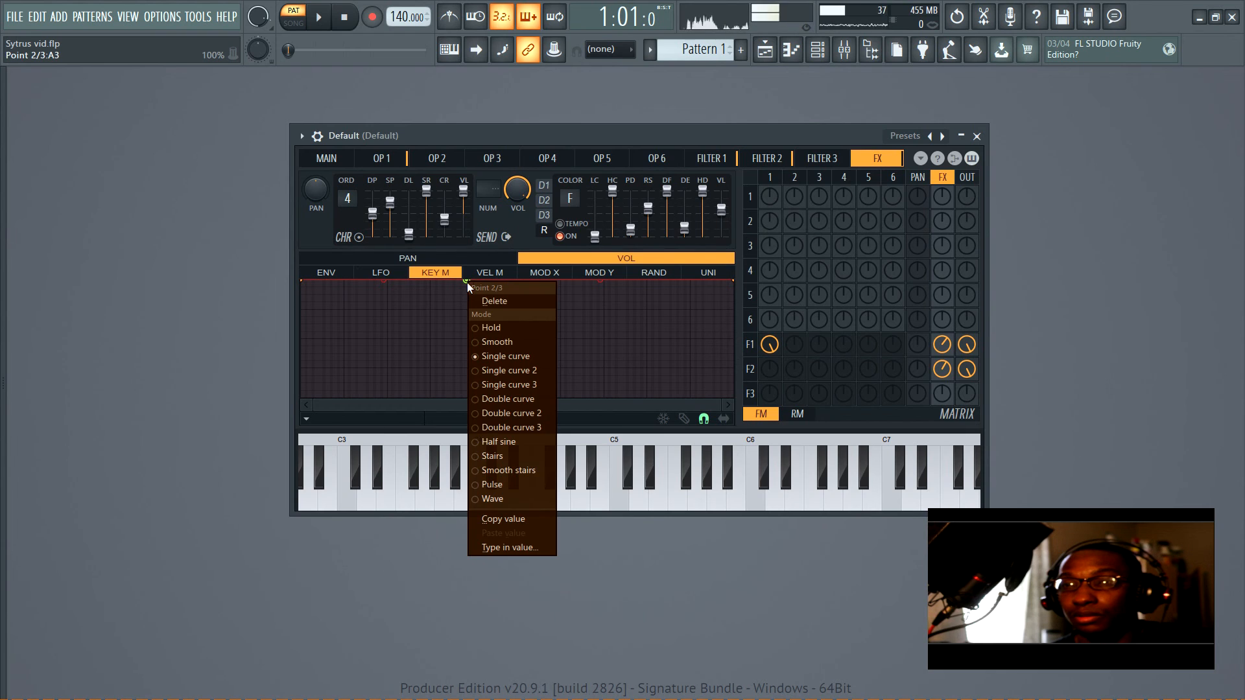
pyautogui.click(483, 328)
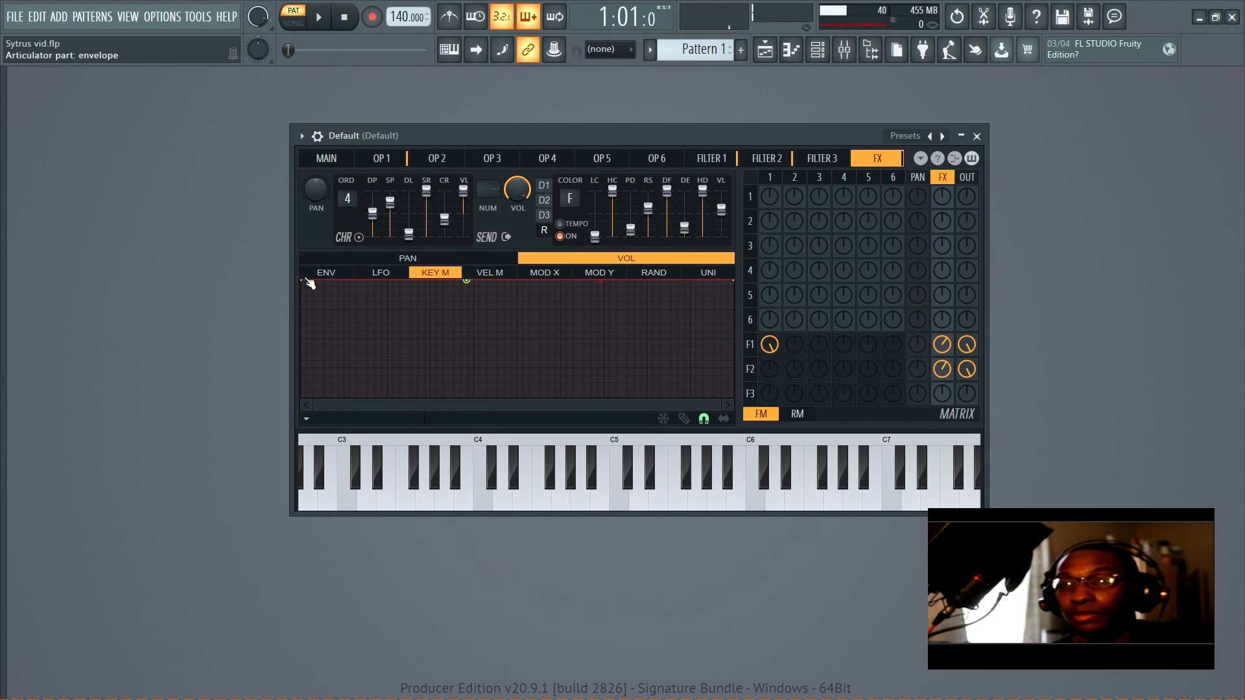
pyautogui.moveTo(308, 283); pyautogui.dragTo(283, 424)
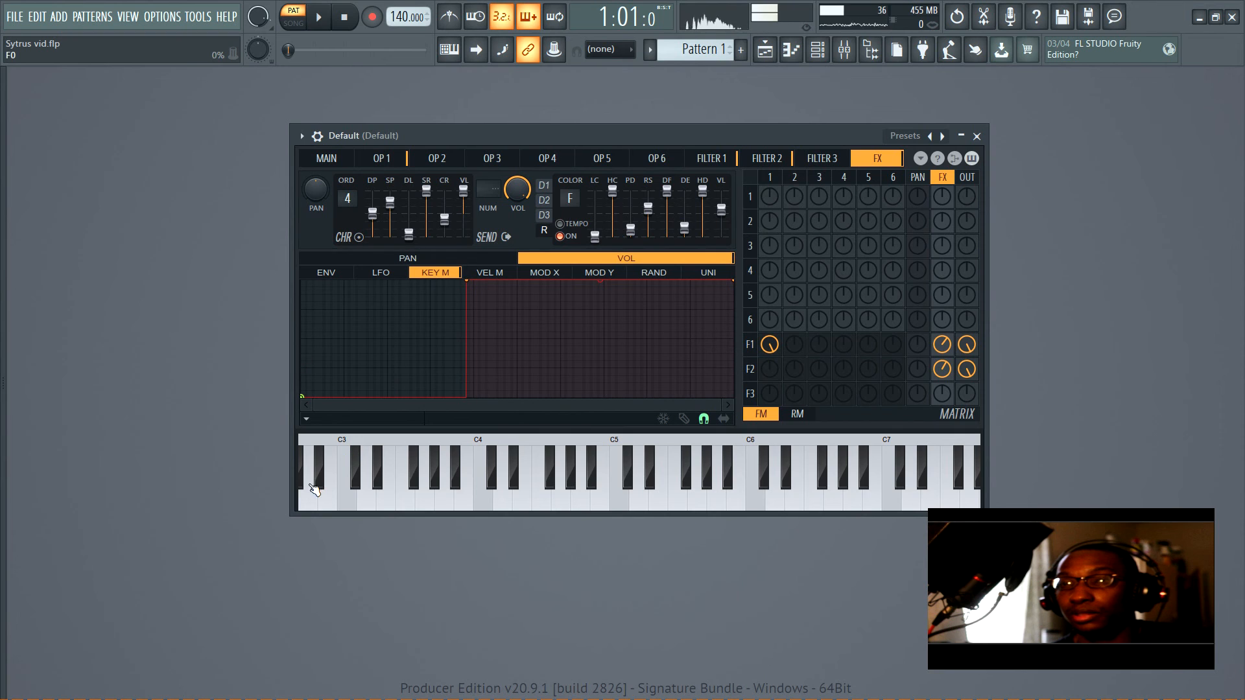
pyautogui.click(374, 494)
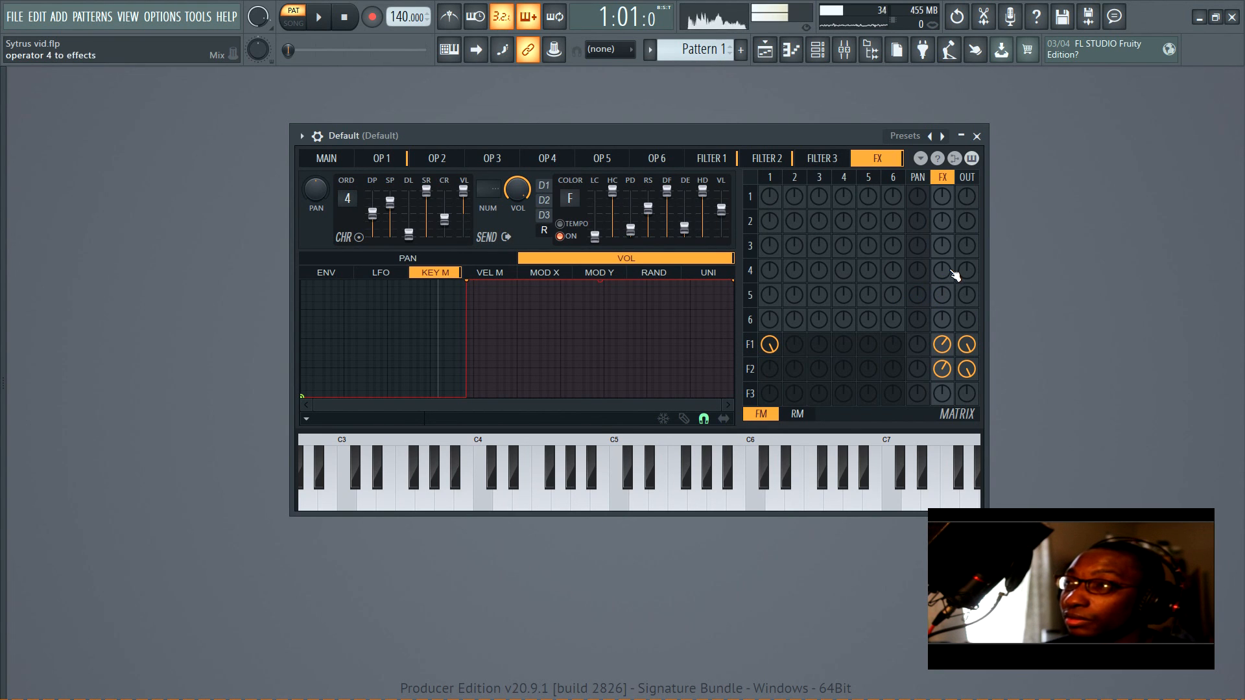
# - Browse the synth's full preset list across its categories, from the first presets to the third-party banks at the end
pyautogui.rightClick(941, 138)
pyautogui.scroll(-5, 446, 461)
pyautogui.scroll(5, 448, 472)
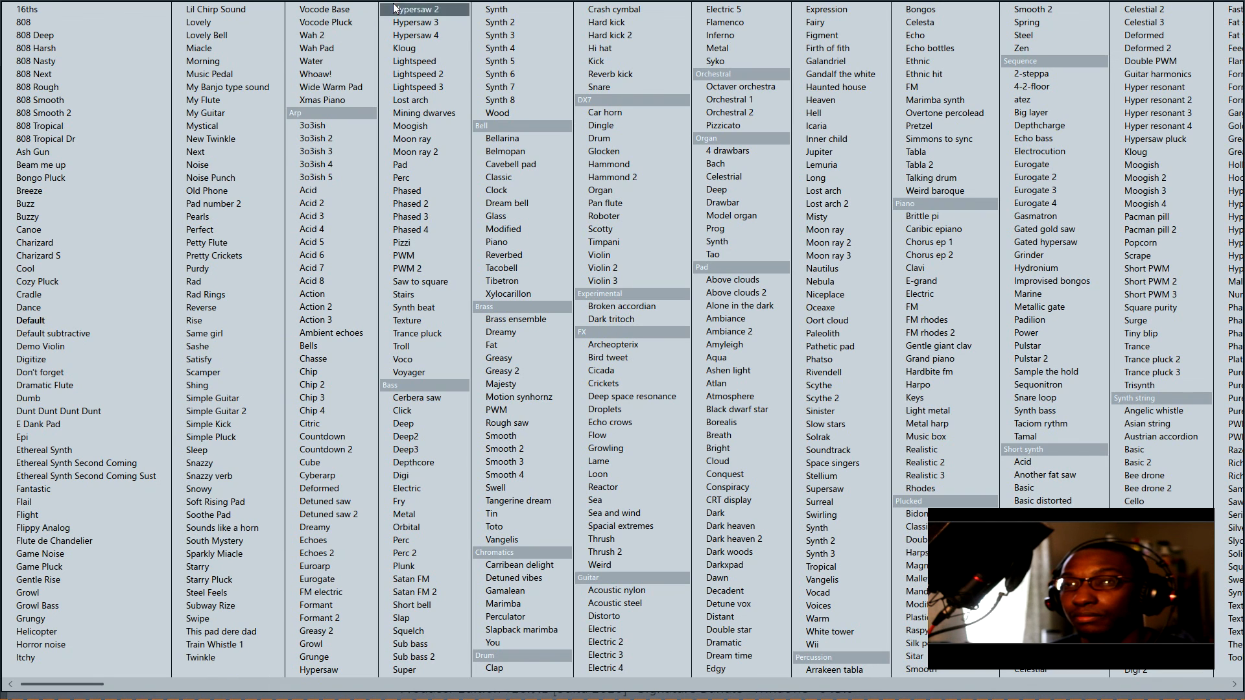
pyautogui.click(315, 79)
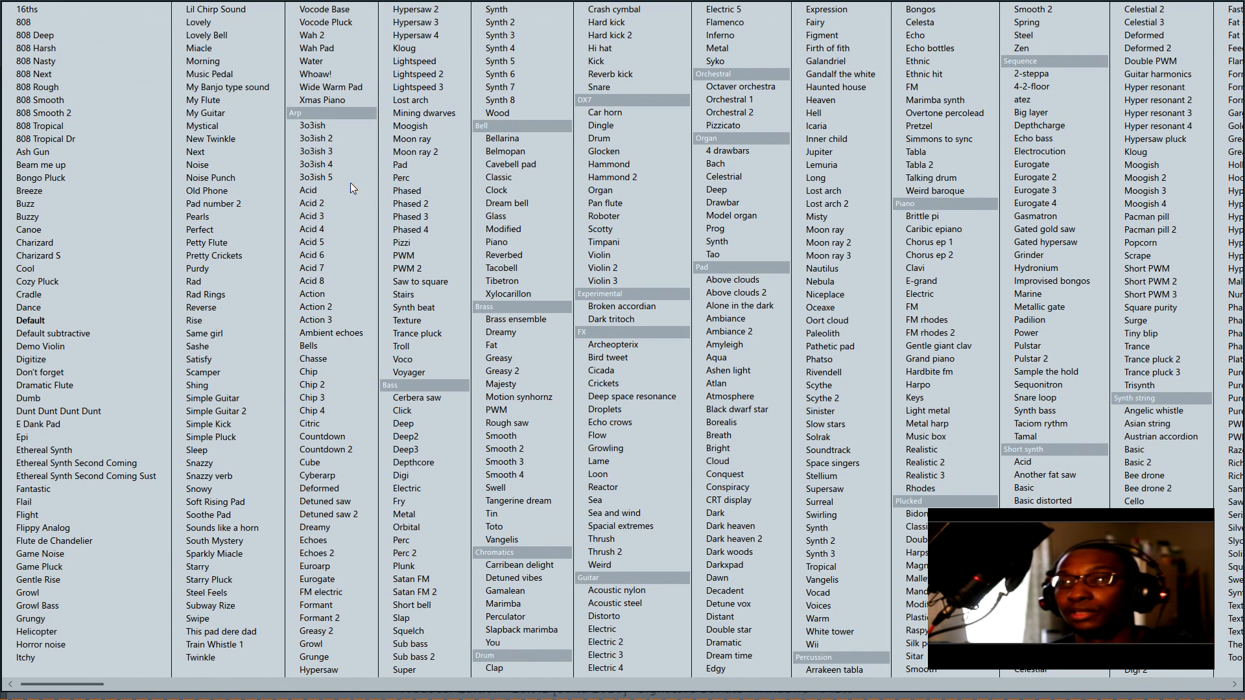
pyautogui.hscroll(3, 346, 201)
pyautogui.hscroll(1, 345, 203)
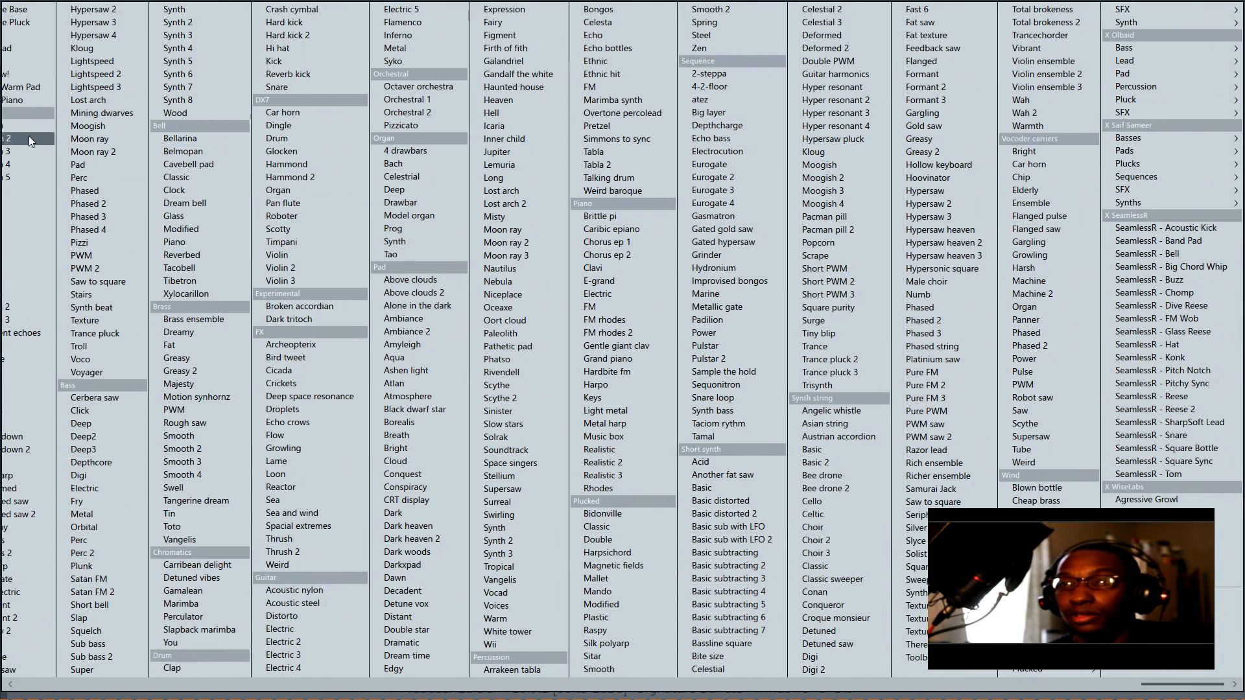
pyautogui.click(978, 347)
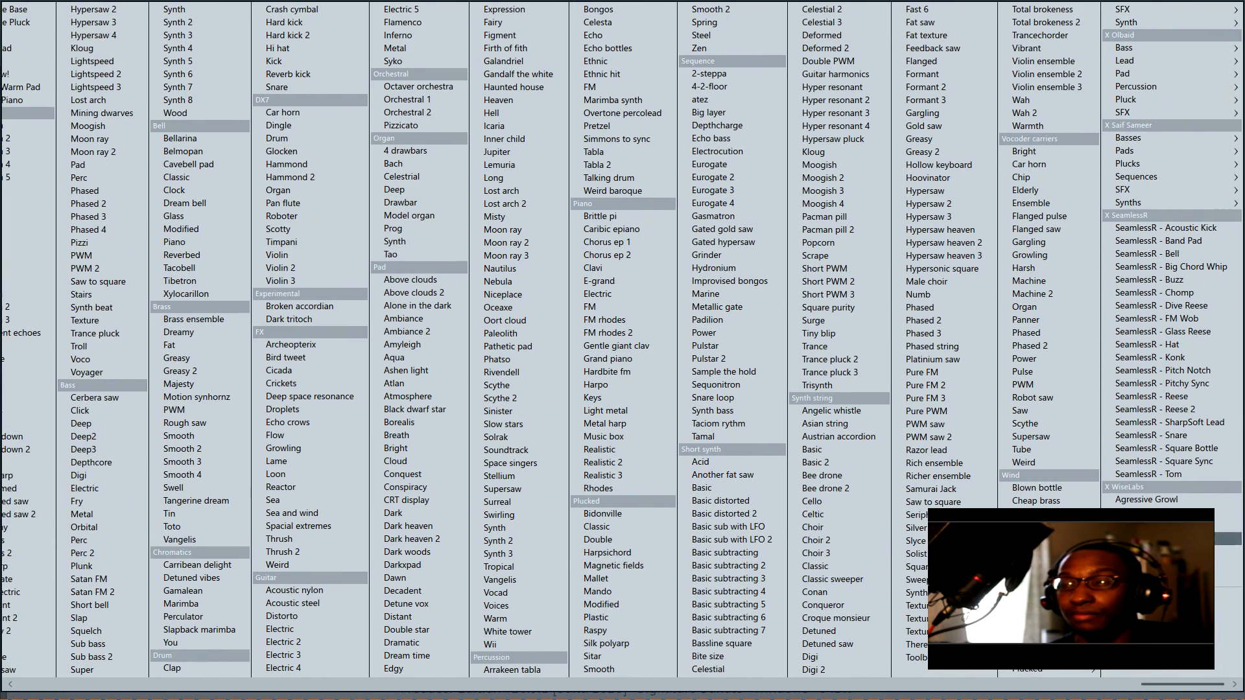